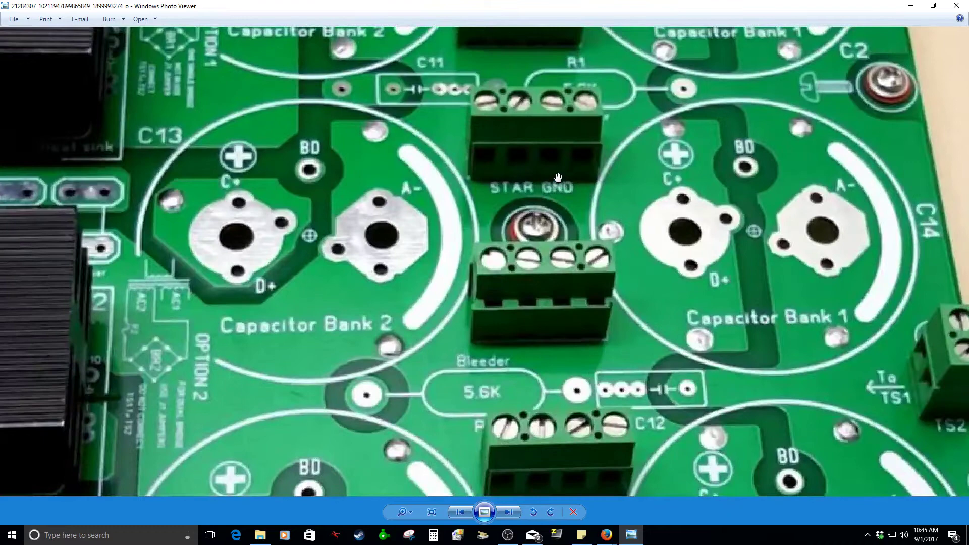
Step: Advance from the heat-sink photo to the board-corner photo and inspect resistor R3, diode 1N5225B, LED4 and trimmer TR1 up close
{"action": "scroll", "coordinate": [558, 177], "scroll_direction": "up", "scroll_amount": 1}
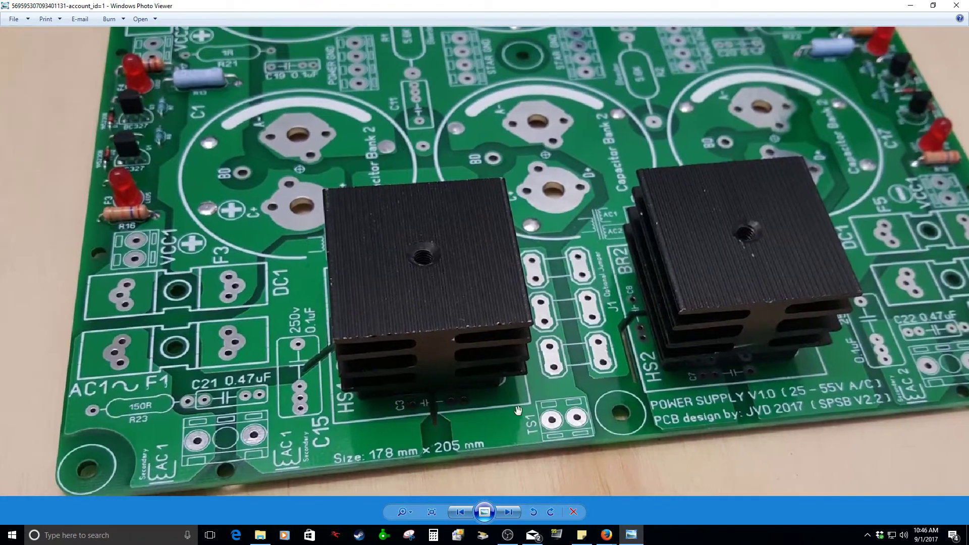
{"action": "left_click", "coordinate": [510, 513]}
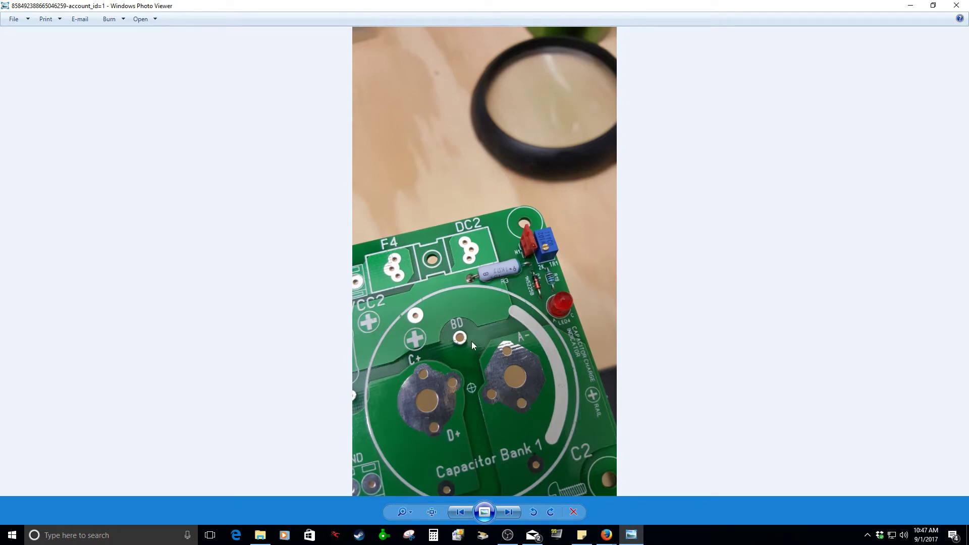
{"action": "scroll", "coordinate": [472, 342], "scroll_direction": "up", "scroll_amount": 5}
{"action": "scroll", "coordinate": [522, 316], "scroll_direction": "up", "scroll_amount": 2}
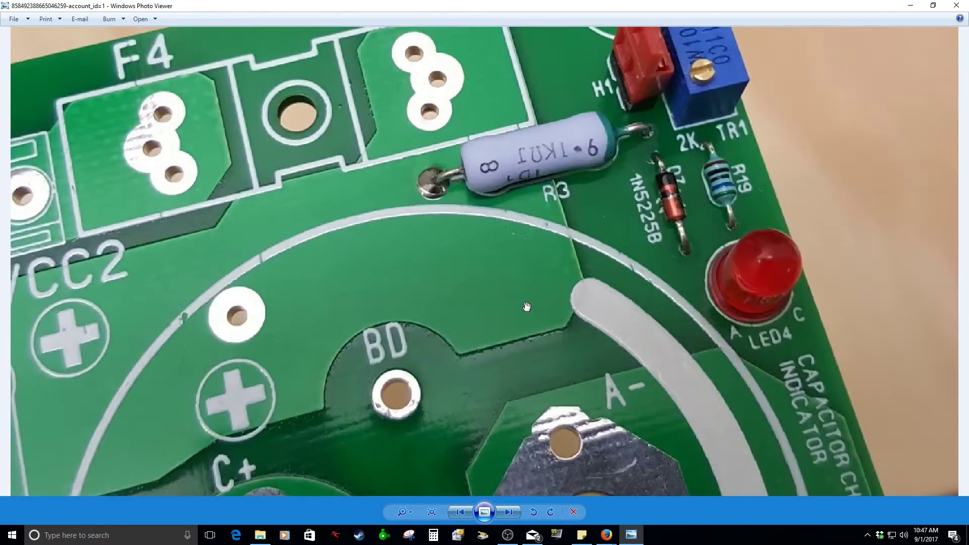
{"action": "left_click_drag", "start_coordinate": [538, 235], "coordinate": [527, 307]}
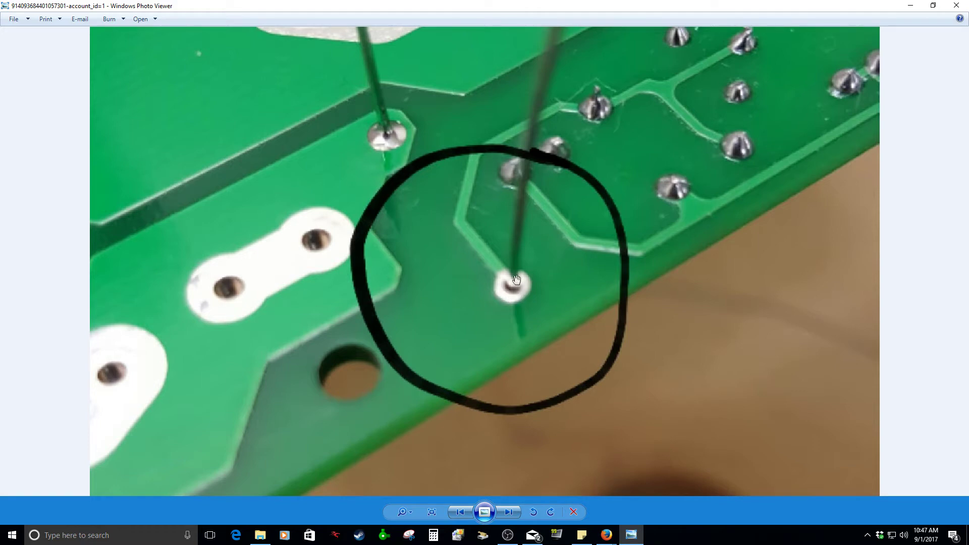
Step: Examine the circled component lead on the board's solder side up close and advance to the following photo
{"action": "scroll", "coordinate": [508, 291], "scroll_direction": "down", "scroll_amount": 4}
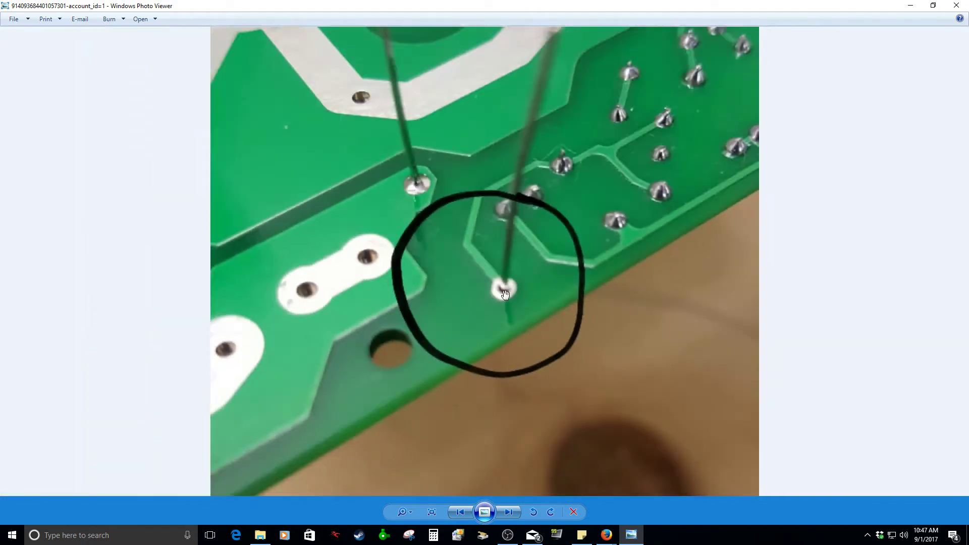
{"action": "scroll", "coordinate": [440, 205], "scroll_direction": "up", "scroll_amount": 4}
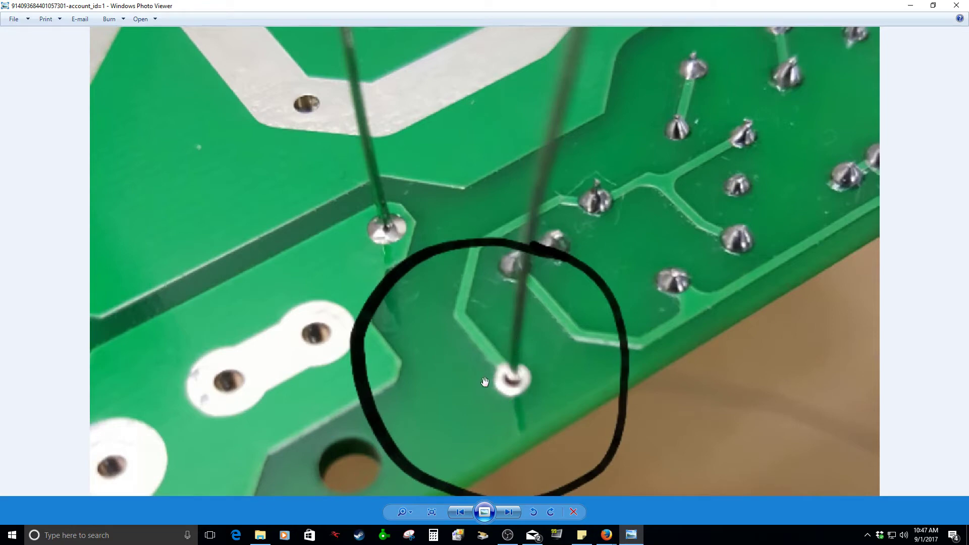
{"action": "left_click", "coordinate": [519, 511]}
Step: Inspect the H2 header, TR2 trimmer, charge-indicator LED and R4 position, including the DC2 and Capacitor Bank 1 areas beside them
{"action": "scroll", "coordinate": [473, 233], "scroll_direction": "up", "scroll_amount": 2}
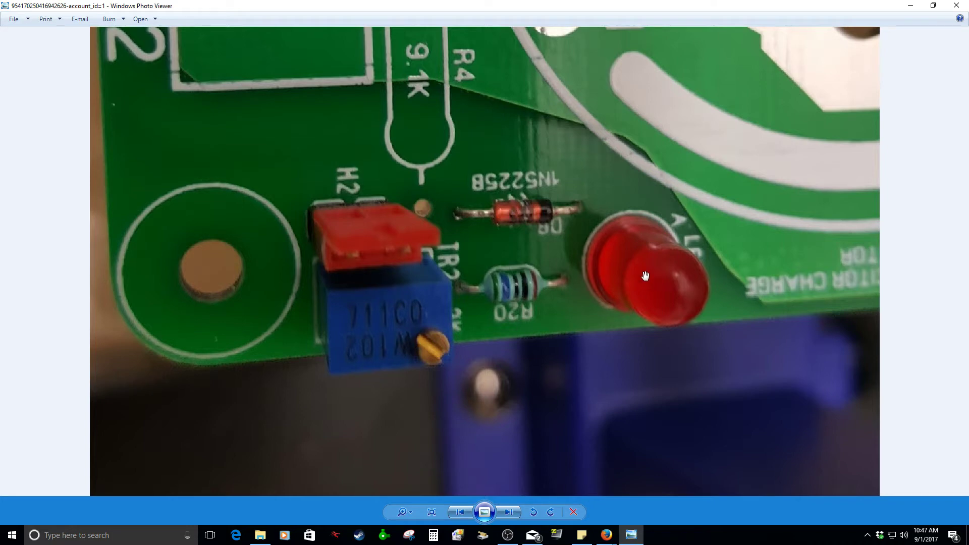
{"action": "left_click_drag", "start_coordinate": [648, 234], "coordinate": [636, 297]}
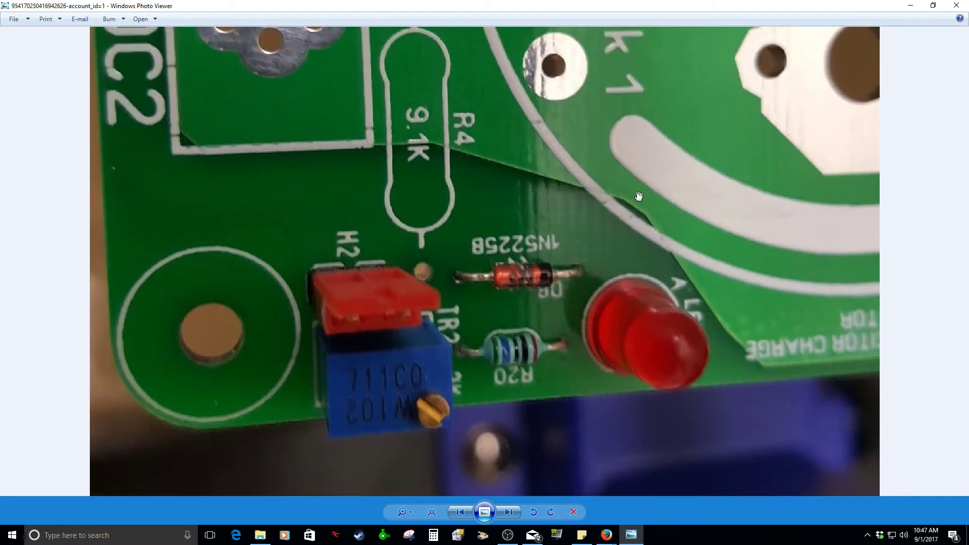
{"action": "left_click_drag", "start_coordinate": [640, 196], "coordinate": [584, 353]}
{"action": "left_click_drag", "start_coordinate": [555, 51], "coordinate": [585, 266]}
{"action": "scroll", "coordinate": [585, 266], "scroll_direction": "down", "scroll_amount": 5}
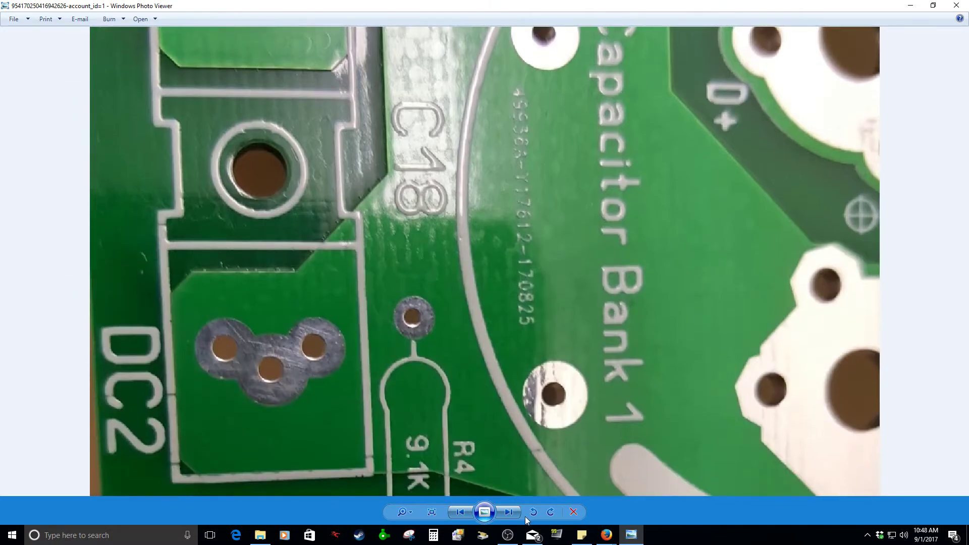
Step: Advance to the STAR GND terminal block photo and examine how the block's lower edge sits against its silkscreen outline
{"action": "key", "text": "Right"}
{"action": "scroll", "coordinate": [541, 254], "scroll_direction": "up", "scroll_amount": 3}
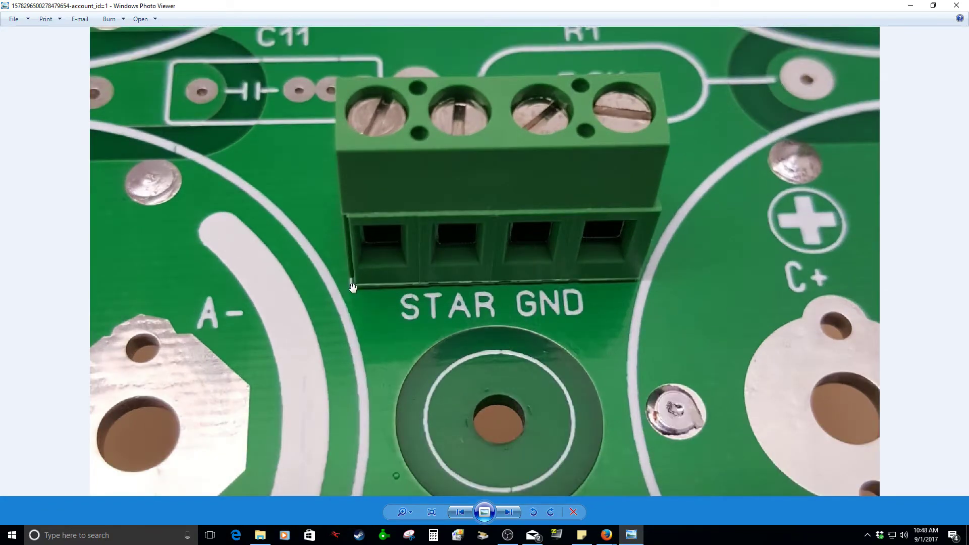
{"action": "scroll", "coordinate": [356, 289], "scroll_direction": "up", "scroll_amount": 4}
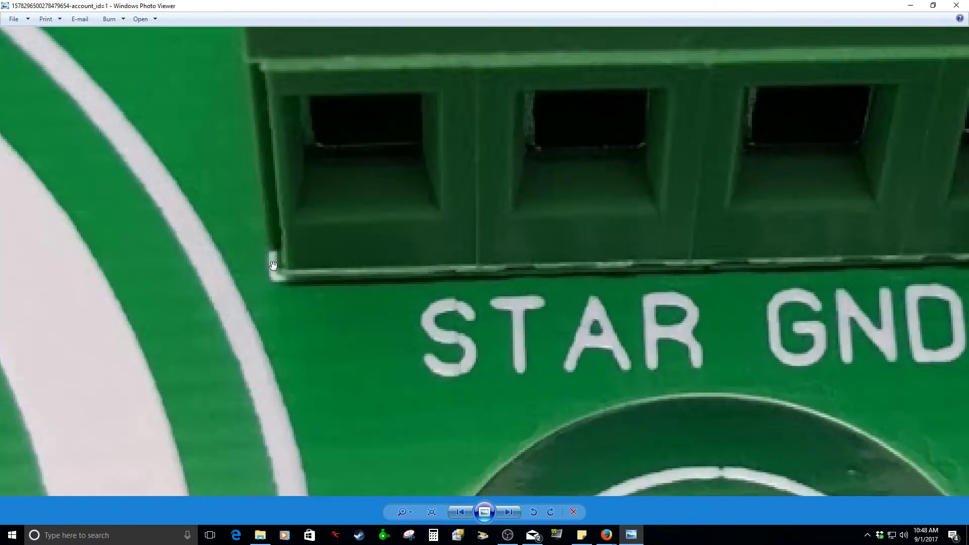
{"action": "scroll", "coordinate": [824, 273], "scroll_direction": "down", "scroll_amount": 2}
{"action": "scroll", "coordinate": [832, 257], "scroll_direction": "down", "scroll_amount": 2}
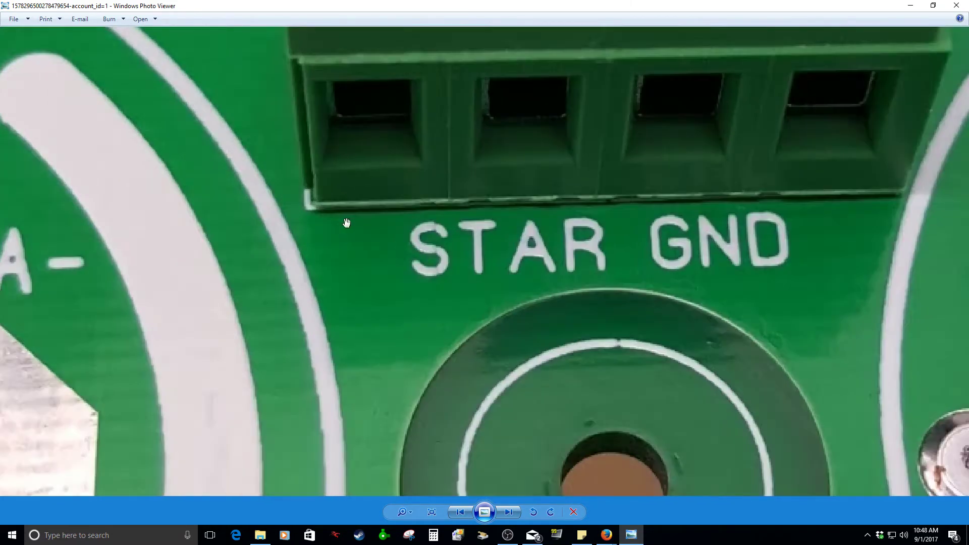
{"action": "scroll", "coordinate": [348, 267], "scroll_direction": "down", "scroll_amount": 2}
{"action": "scroll", "coordinate": [458, 273], "scroll_direction": "down", "scroll_amount": 2}
{"action": "left_click_drag", "start_coordinate": [444, 174], "coordinate": [425, 469]}
{"action": "scroll", "coordinate": [424, 335], "scroll_direction": "up", "scroll_amount": 2}
{"action": "left_click_drag", "start_coordinate": [399, 213], "coordinate": [401, 30]}
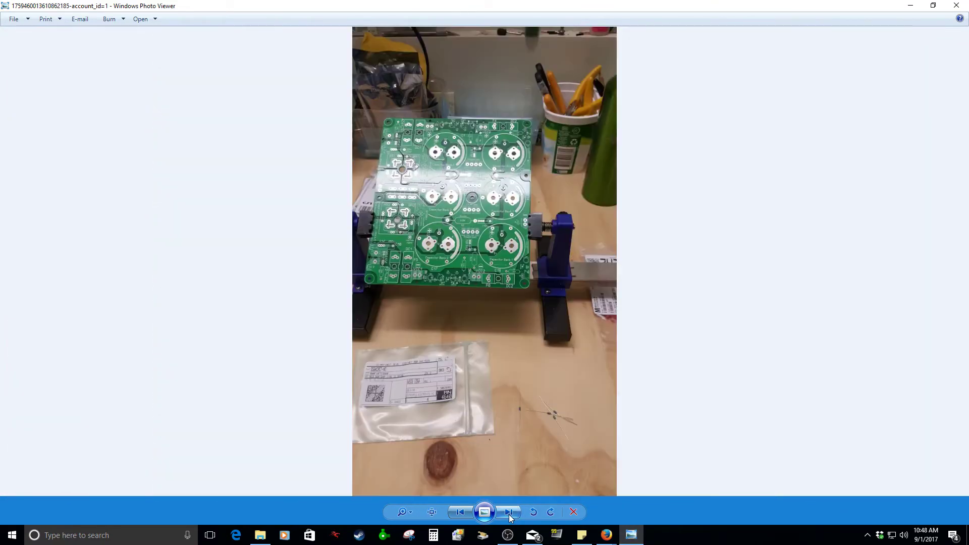
Step: Advance to the photo of the 9.1K resistors and compare the shapes of their bent leads up close
{"action": "left_click", "coordinate": [509, 512]}
{"action": "scroll", "coordinate": [458, 221], "scroll_direction": "up", "scroll_amount": 5}
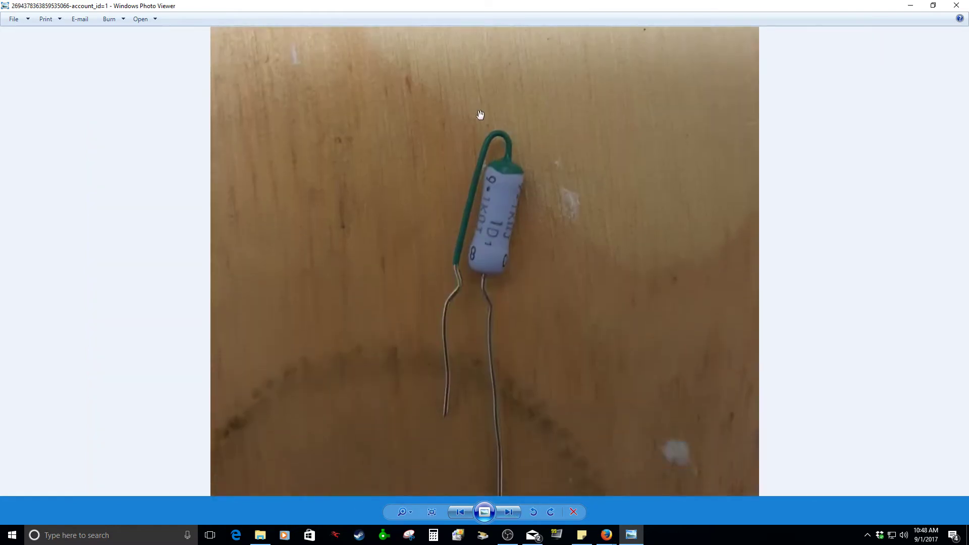
{"action": "scroll", "coordinate": [492, 188], "scroll_direction": "up", "scroll_amount": 2}
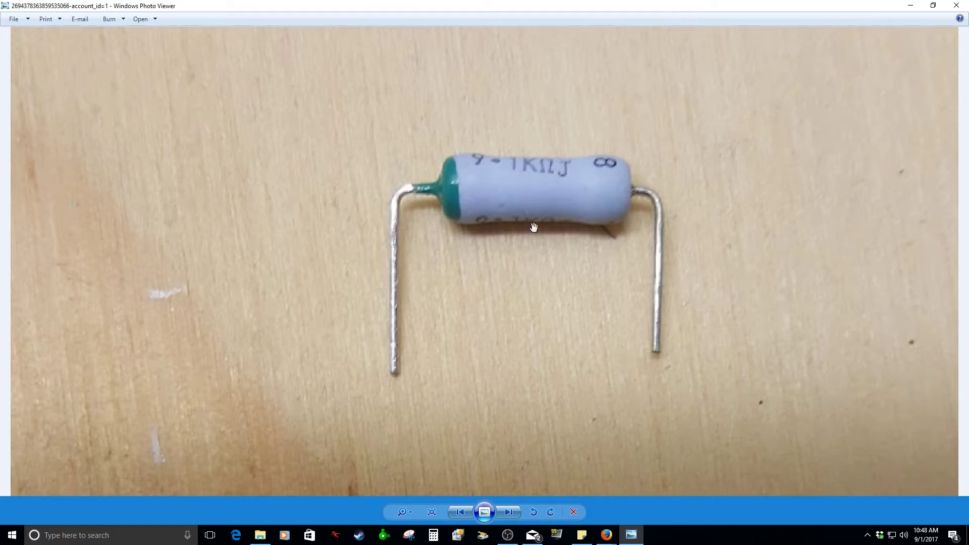
{"action": "scroll", "coordinate": [535, 278], "scroll_direction": "down", "scroll_amount": 1}
Step: Skip past the STAR GND photo to the one showing both sides of the bare board and view it enlarged
{"action": "left_click", "coordinate": [509, 514]}
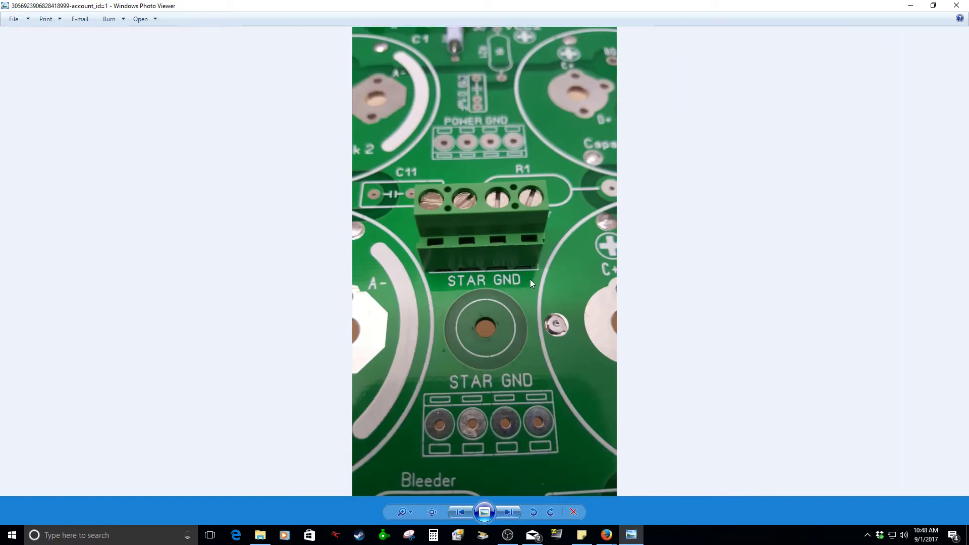
{"action": "left_click", "coordinate": [508, 512]}
{"action": "left_click", "coordinate": [507, 512]}
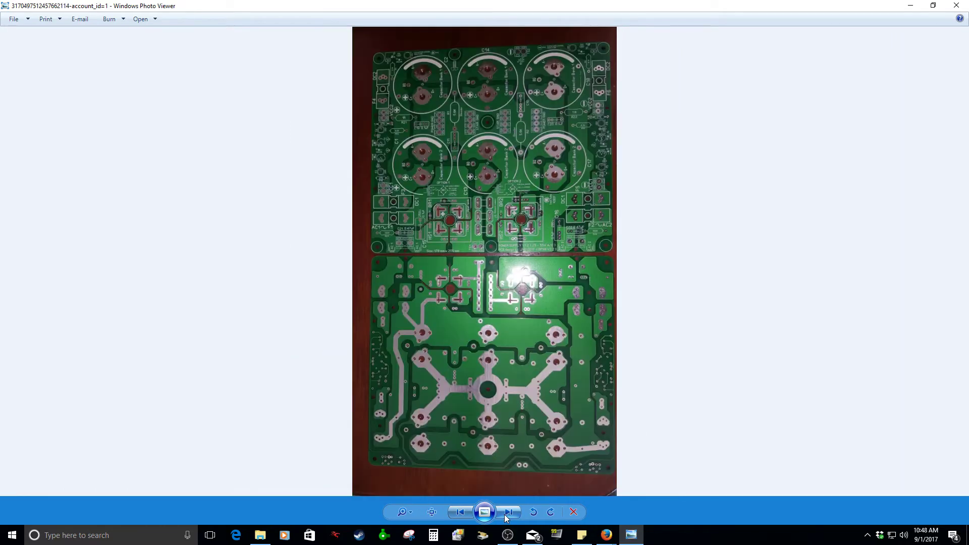
{"action": "scroll", "coordinate": [512, 144], "scroll_direction": "up", "scroll_amount": 2}
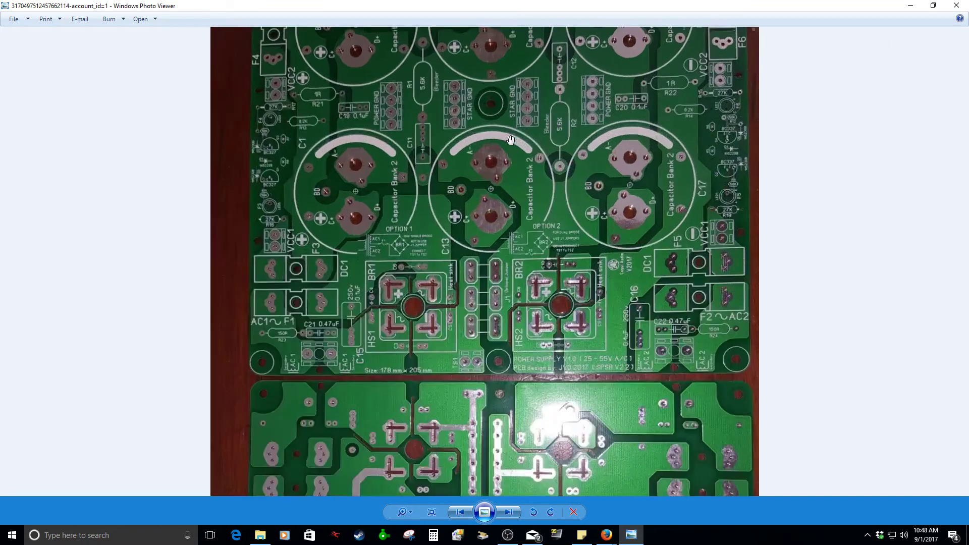
Step: Rotate the photo of both board sides 90° counterclockwise and inspect the HS1 and BR1 area on each side
{"action": "left_click", "coordinate": [532, 513]}
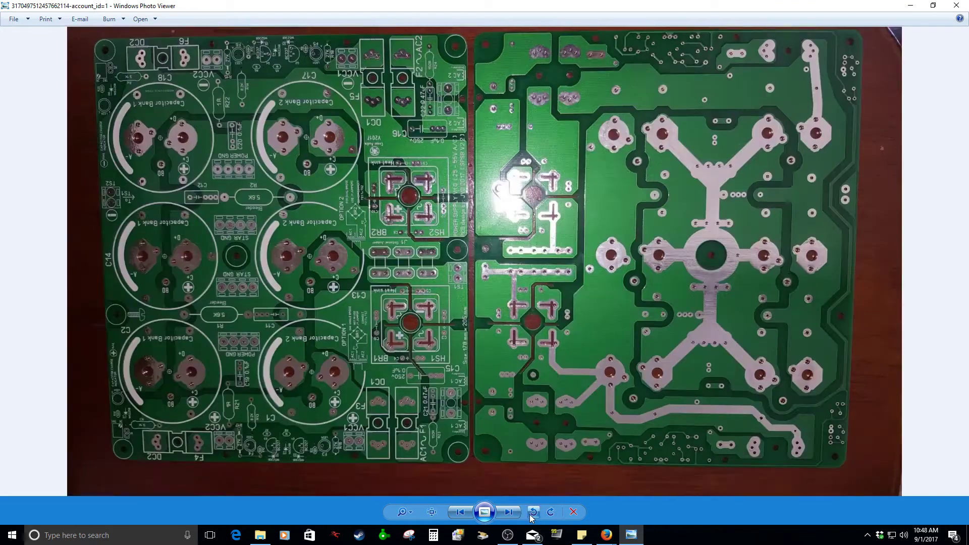
{"action": "scroll", "coordinate": [347, 261], "scroll_direction": "up", "scroll_amount": 1}
{"action": "left_click_drag", "start_coordinate": [439, 288], "coordinate": [413, 236]}
{"action": "scroll", "coordinate": [413, 236], "scroll_direction": "down", "scroll_amount": 2}
Step: Advance to the solder-side photo of the bridge rectifier and examine the four joints around the mounting bolt
{"action": "left_click", "coordinate": [509, 512]}
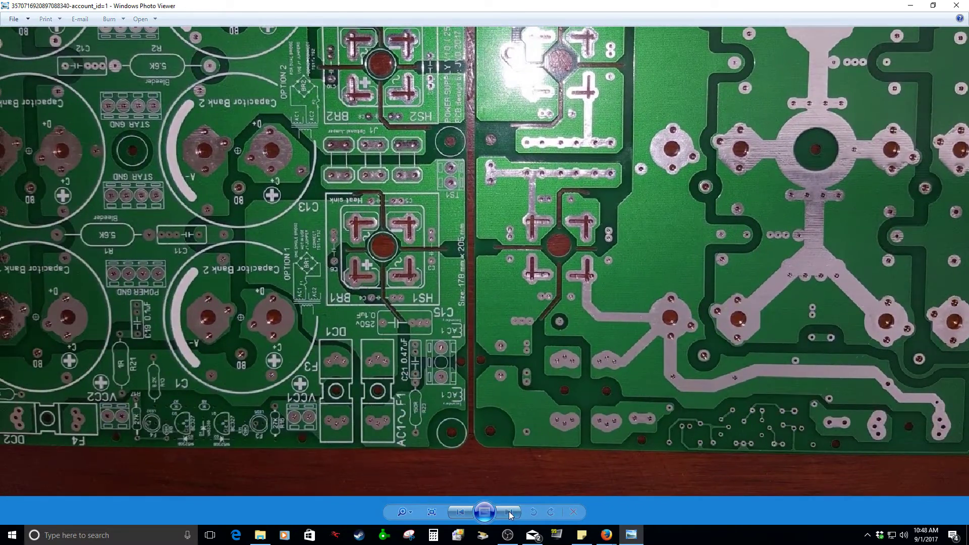
{"action": "scroll", "coordinate": [477, 262], "scroll_direction": "up", "scroll_amount": 1}
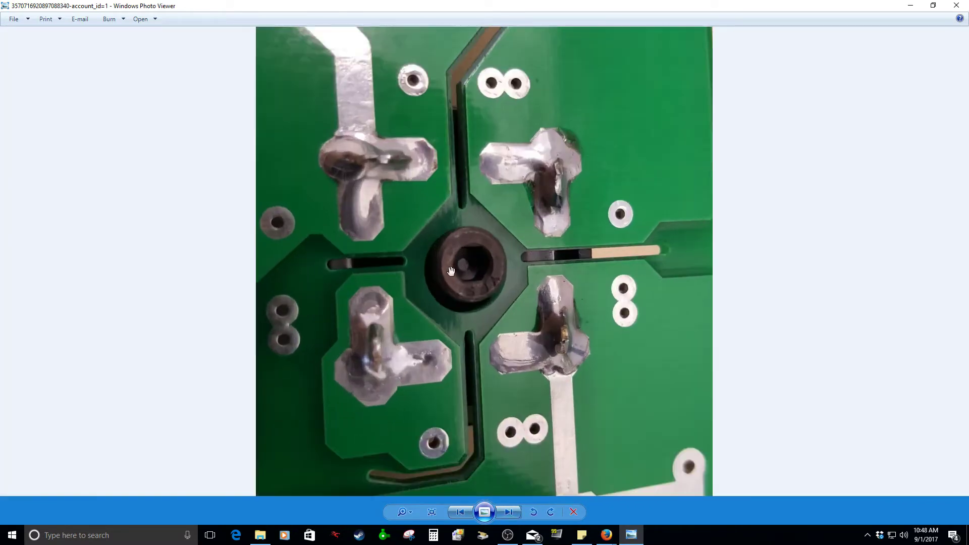
{"action": "scroll", "coordinate": [456, 282], "scroll_direction": "up", "scroll_amount": 1}
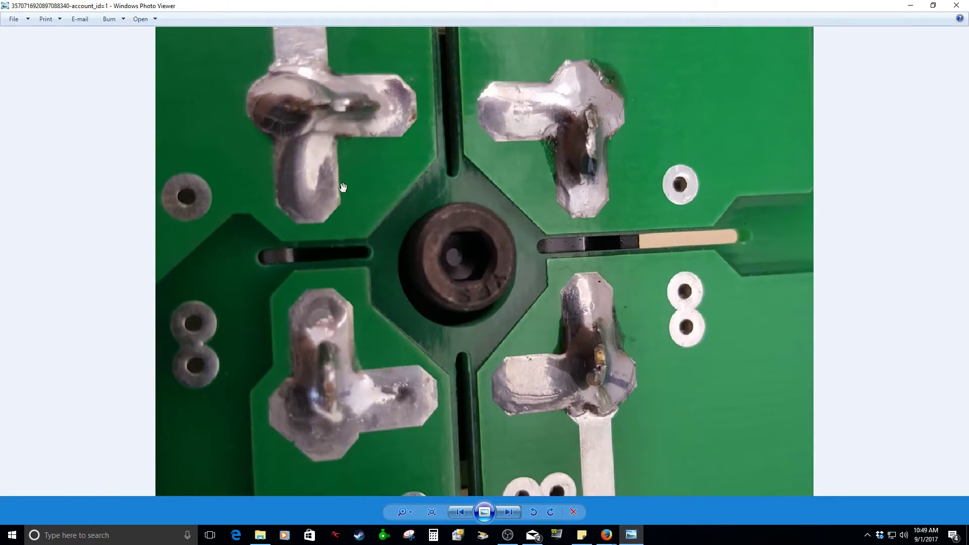
{"action": "scroll", "coordinate": [541, 337], "scroll_direction": "down", "scroll_amount": 1}
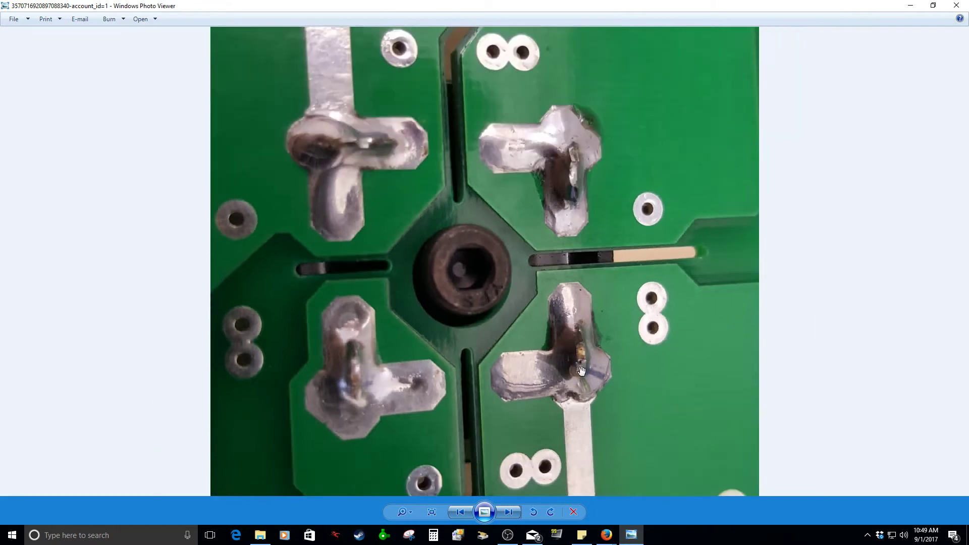
{"action": "scroll", "coordinate": [566, 281], "scroll_direction": "down", "scroll_amount": 1}
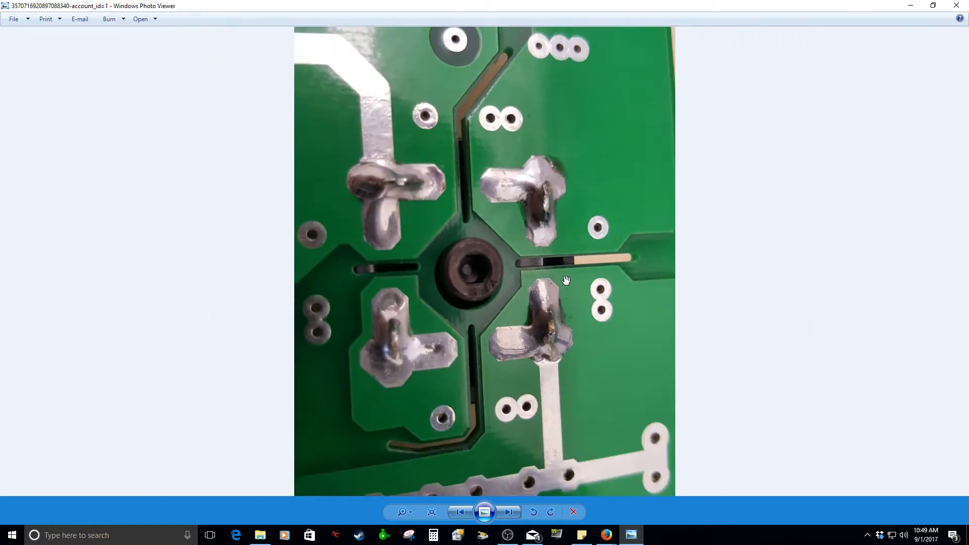
Step: Inspect the individual rectifier solder joints at high magnification, checking the flux residue and the solder coverage of the pads
{"action": "scroll", "coordinate": [471, 364], "scroll_direction": "up", "scroll_amount": 4}
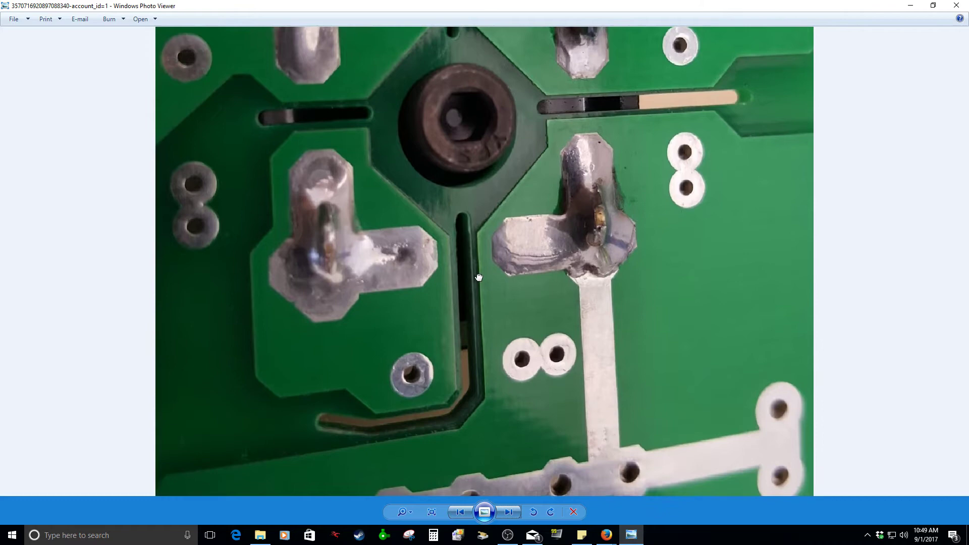
{"action": "left_click_drag", "start_coordinate": [479, 277], "coordinate": [536, 473]}
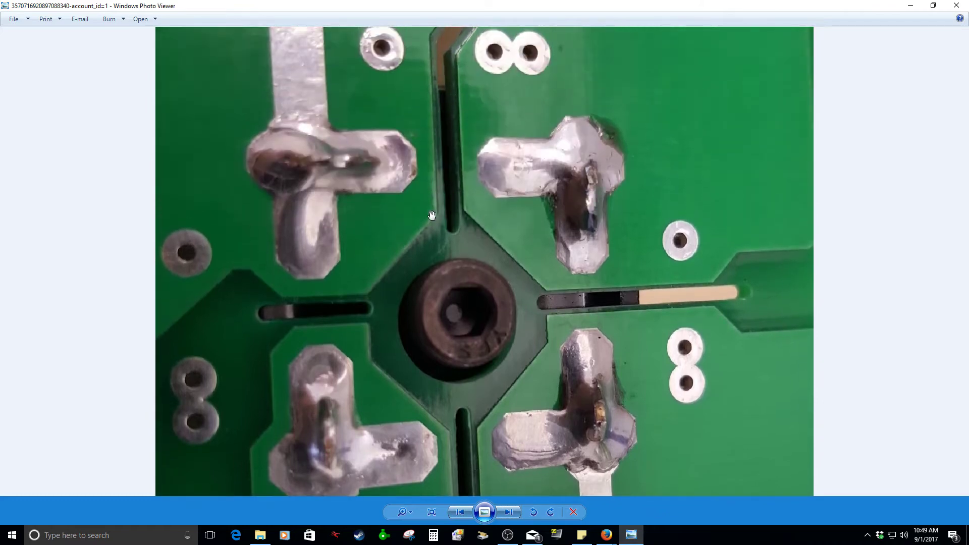
{"action": "left_click_drag", "start_coordinate": [432, 215], "coordinate": [469, 303]}
{"action": "scroll", "coordinate": [552, 332], "scroll_direction": "up", "scroll_amount": 1}
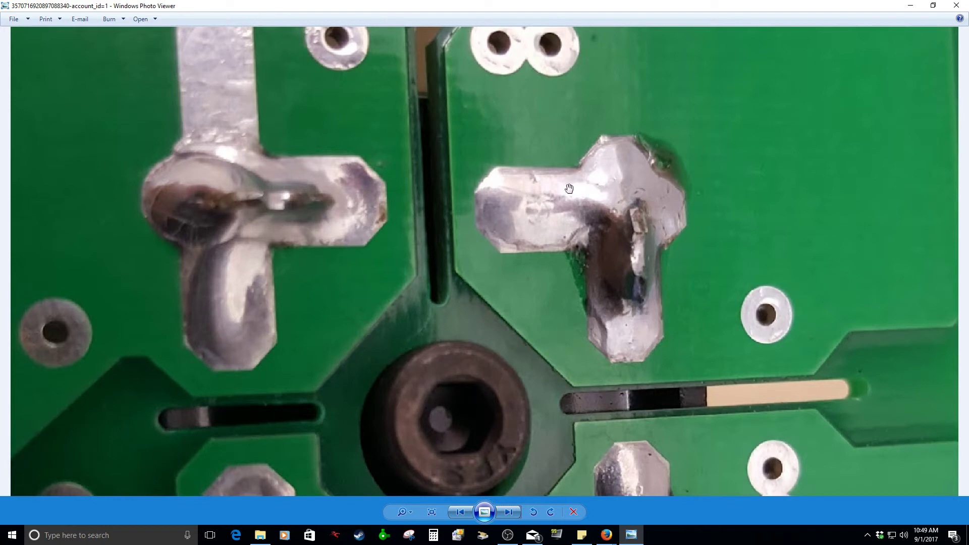
{"action": "scroll", "coordinate": [656, 171], "scroll_direction": "up", "scroll_amount": 1}
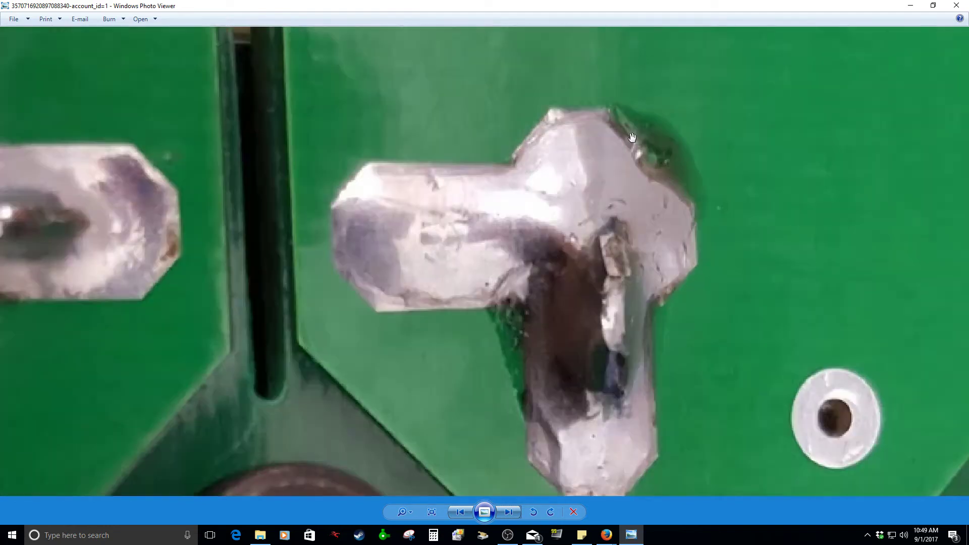
{"action": "scroll", "coordinate": [641, 171], "scroll_direction": "down", "scroll_amount": 3}
{"action": "left_click_drag", "start_coordinate": [549, 280], "coordinate": [549, 93]}
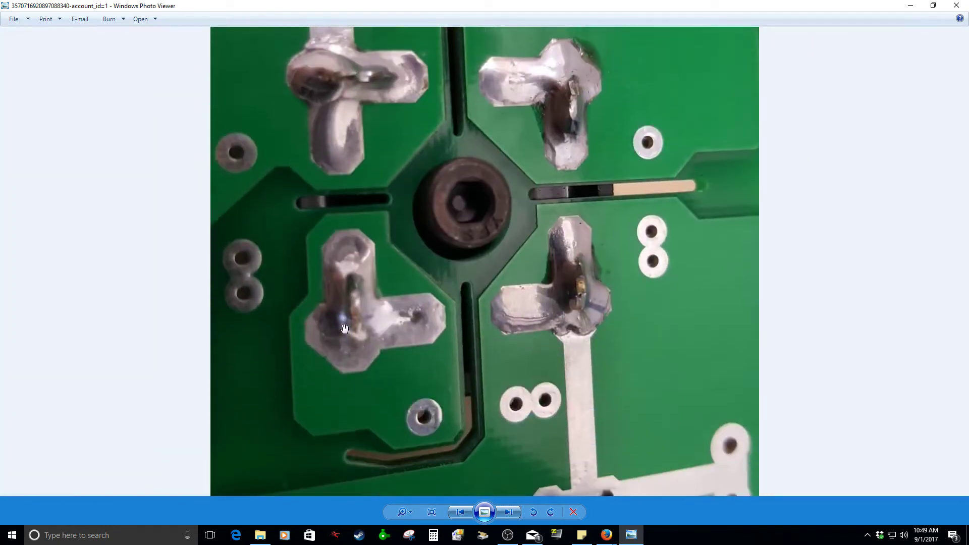
{"action": "scroll", "coordinate": [571, 297], "scroll_direction": "up", "scroll_amount": 1}
Step: Advance to the angled photo of both rectifiers' solder joints and examine each group of four pads up close
{"action": "left_click", "coordinate": [508, 513]}
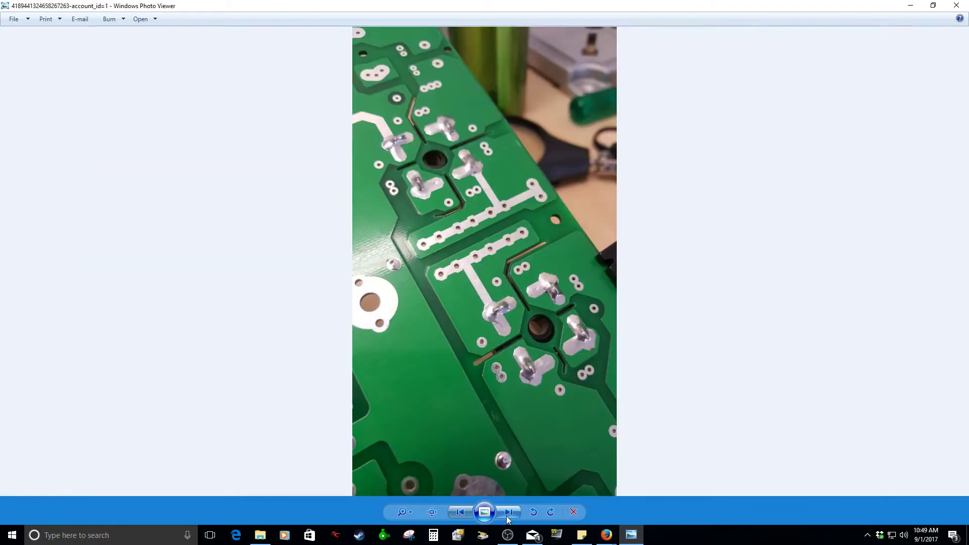
{"action": "scroll", "coordinate": [552, 334], "scroll_direction": "up", "scroll_amount": 6}
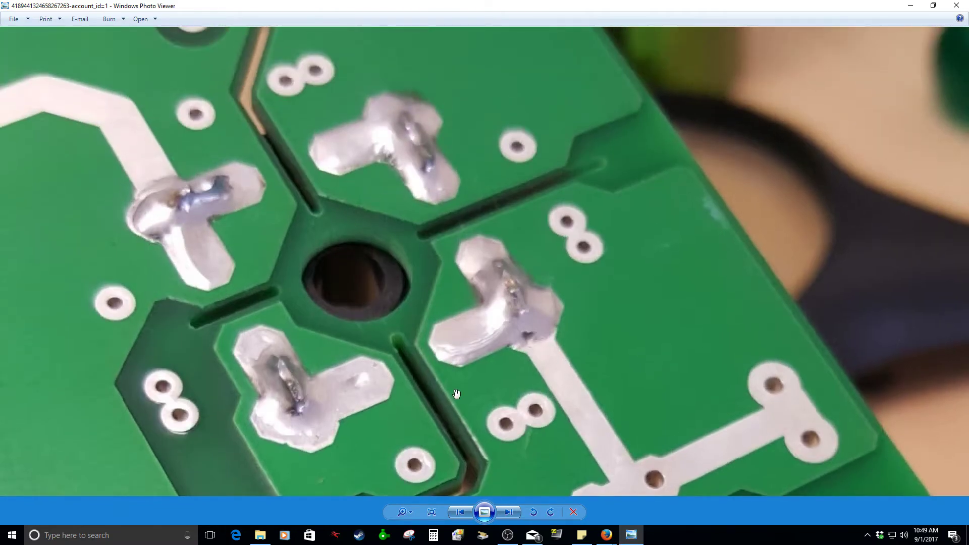
{"action": "left_click_drag", "start_coordinate": [457, 394], "coordinate": [403, 211]}
{"action": "left_click_drag", "start_coordinate": [509, 485], "coordinate": [589, 340]}
{"action": "scroll", "coordinate": [589, 340], "scroll_direction": "down", "scroll_amount": 3}
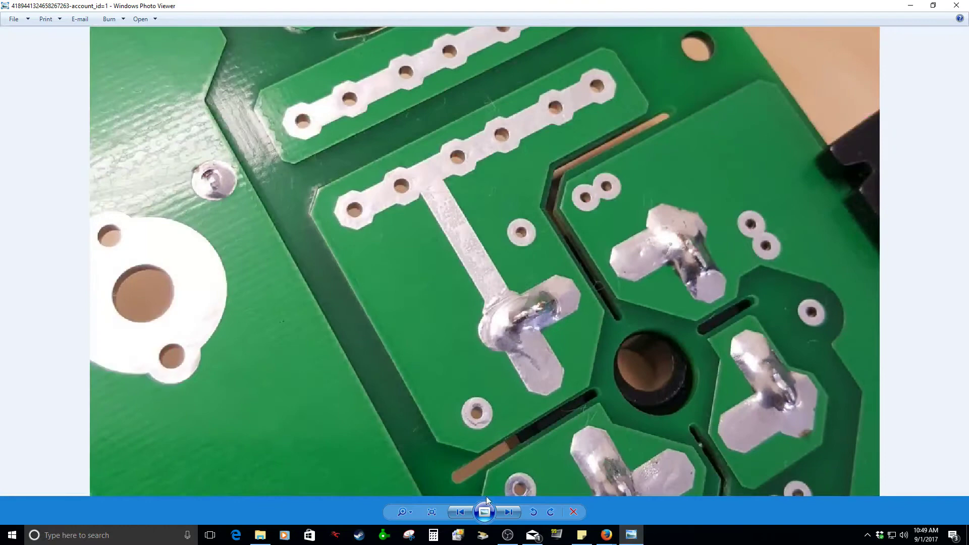
Step: Go through the next two photos, viewing the bare board's component side and its solder side enlarged
{"action": "left_click", "coordinate": [508, 512]}
{"action": "scroll", "coordinate": [507, 329], "scroll_direction": "up", "scroll_amount": 2}
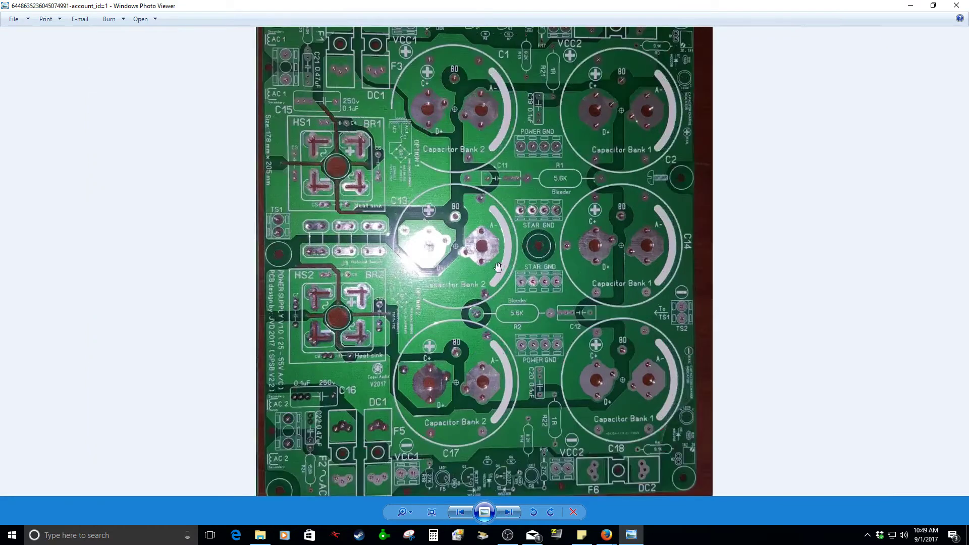
{"action": "left_click", "coordinate": [506, 515]}
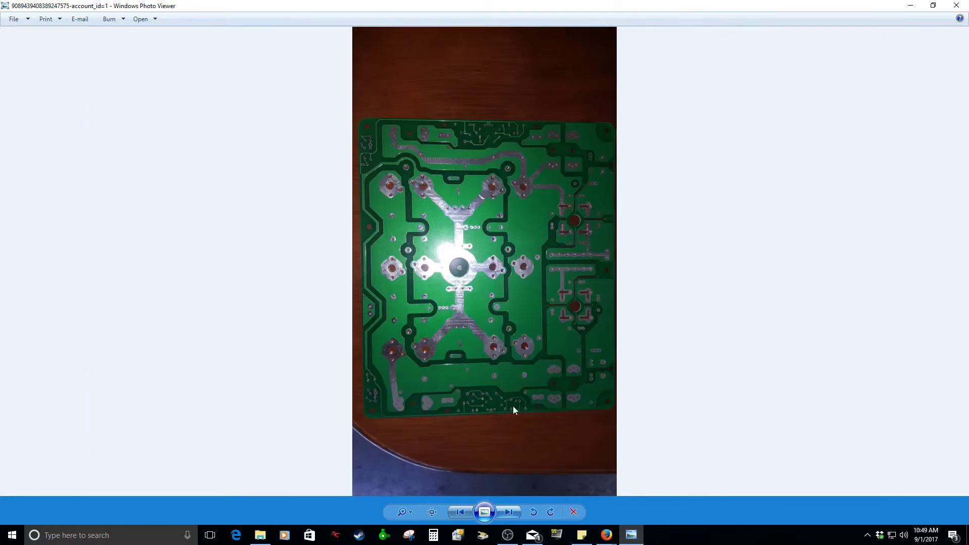
{"action": "scroll", "coordinate": [514, 410], "scroll_direction": "up", "scroll_amount": 3}
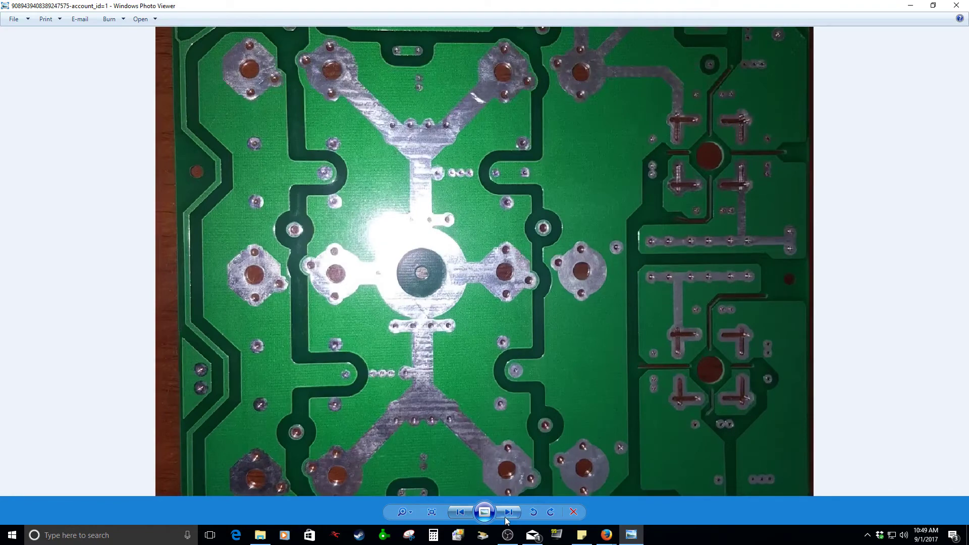
Step: Advance to the solder-side photo with brass standoffs and examine the central ground ring, upper joints and edge standoff up close
{"action": "left_click", "coordinate": [509, 514]}
{"action": "scroll", "coordinate": [339, 224], "scroll_direction": "up", "scroll_amount": 4}
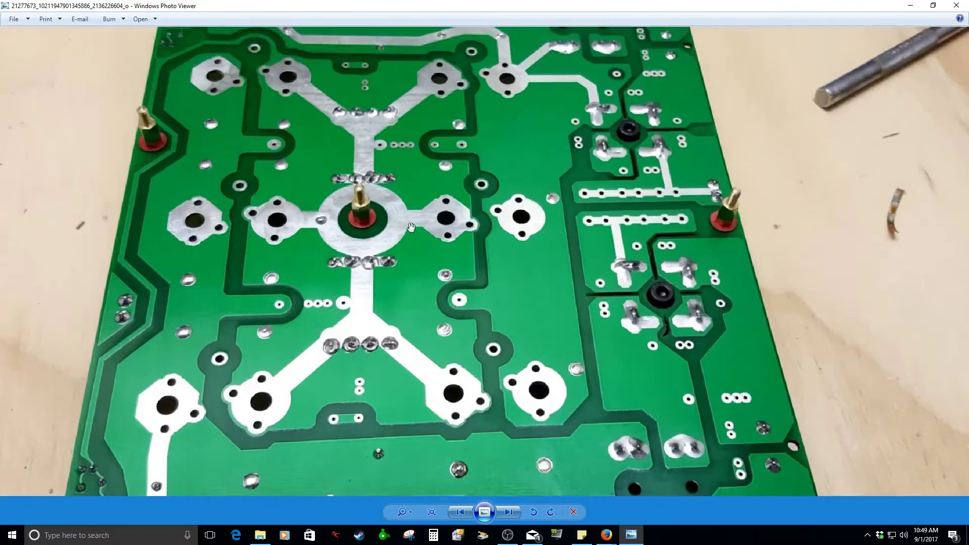
{"action": "left_click_drag", "start_coordinate": [340, 224], "coordinate": [517, 250]}
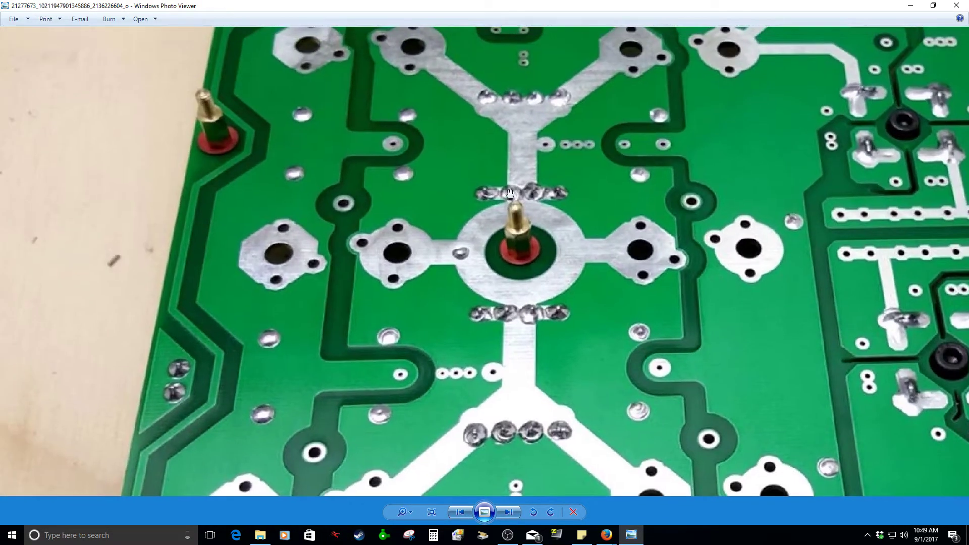
{"action": "left_click_drag", "start_coordinate": [514, 97], "coordinate": [496, 273]}
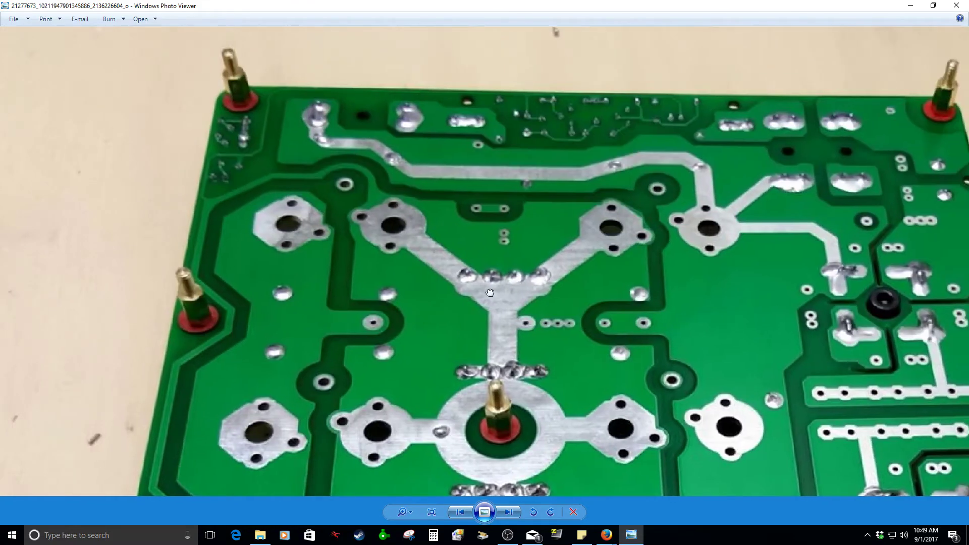
{"action": "scroll", "coordinate": [217, 338], "scroll_direction": "up", "scroll_amount": 3}
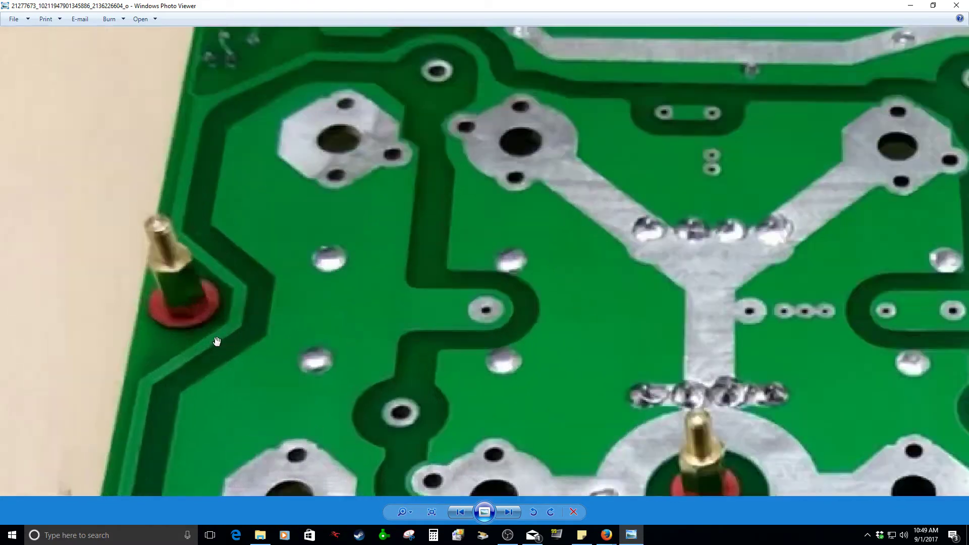
{"action": "scroll", "coordinate": [203, 317], "scroll_direction": "down", "scroll_amount": 3}
{"action": "scroll", "coordinate": [609, 283], "scroll_direction": "up", "scroll_amount": 1}
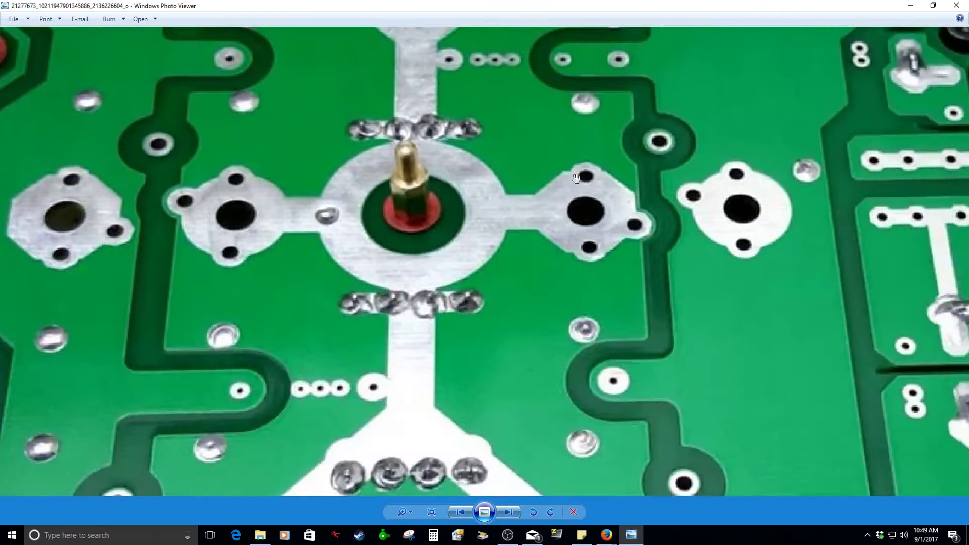
Step: Inspect the solder side's corner standoff and nearby joints at high magnification, and return to a view of most of the board
{"action": "scroll", "coordinate": [609, 283], "scroll_direction": "up", "scroll_amount": 3}
{"action": "scroll", "coordinate": [609, 283], "scroll_direction": "down", "scroll_amount": 3}
{"action": "scroll", "coordinate": [217, 376], "scroll_direction": "up", "scroll_amount": 3}
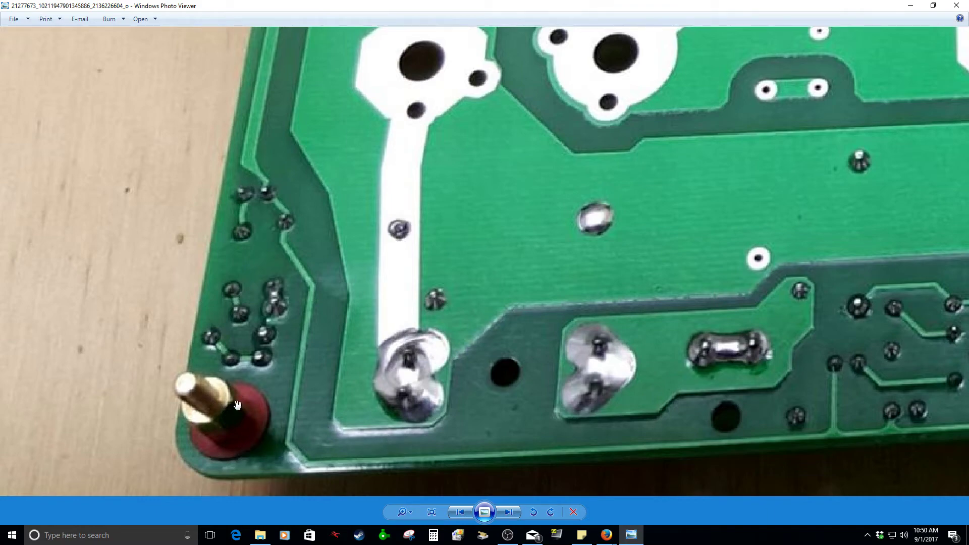
{"action": "scroll", "coordinate": [237, 406], "scroll_direction": "down", "scroll_amount": 3}
{"action": "scroll", "coordinate": [767, 270], "scroll_direction": "up", "scroll_amount": 2}
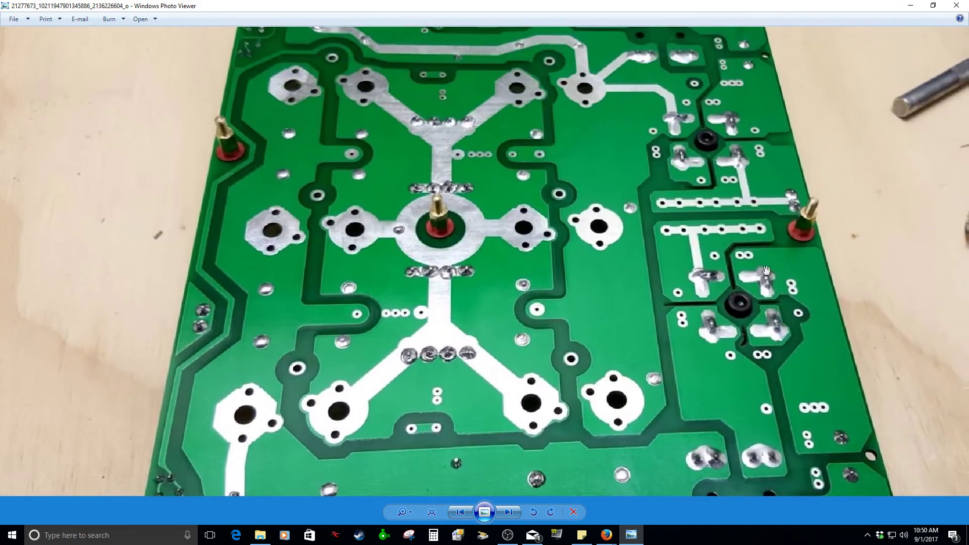
{"action": "scroll", "coordinate": [766, 270], "scroll_direction": "down", "scroll_amount": 2}
{"action": "scroll", "coordinate": [759, 313], "scroll_direction": "up", "scroll_amount": 2}
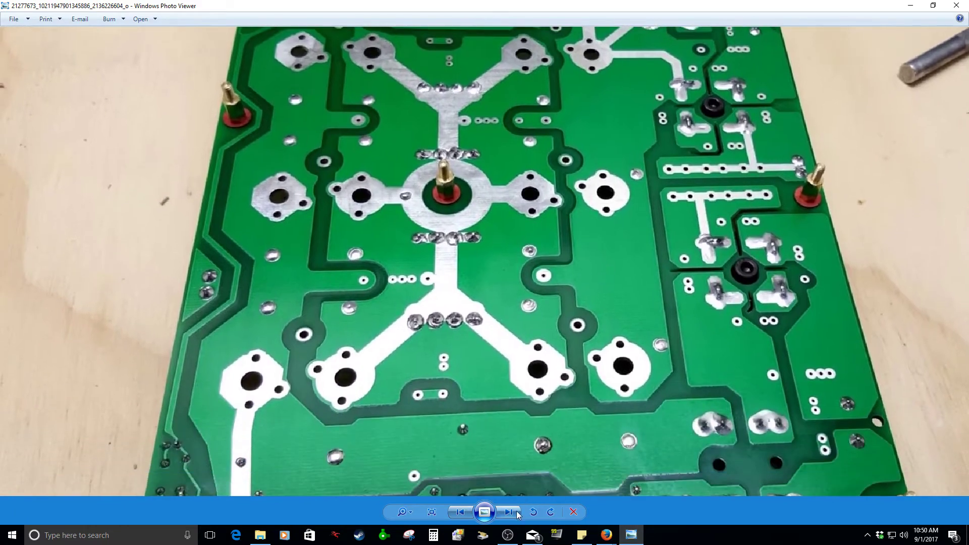
Step: Go to the component-side photo of the populated board and examine the heat sinks, fuse holders, LEDs and terminal blocks up close
{"action": "left_click", "coordinate": [518, 513]}
{"action": "left_click", "coordinate": [518, 514]}
{"action": "left_click", "coordinate": [471, 513]}
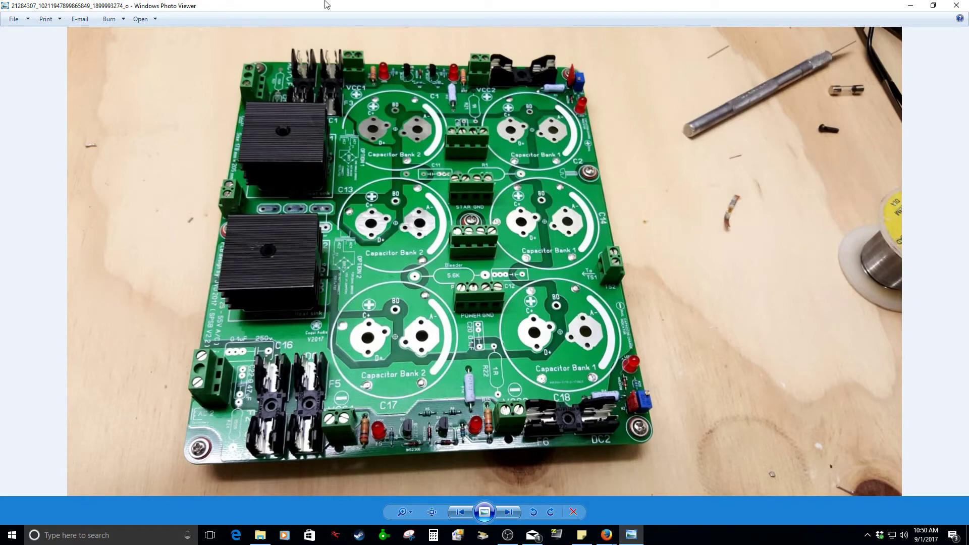
{"action": "scroll", "coordinate": [337, 288], "scroll_direction": "up", "scroll_amount": 3}
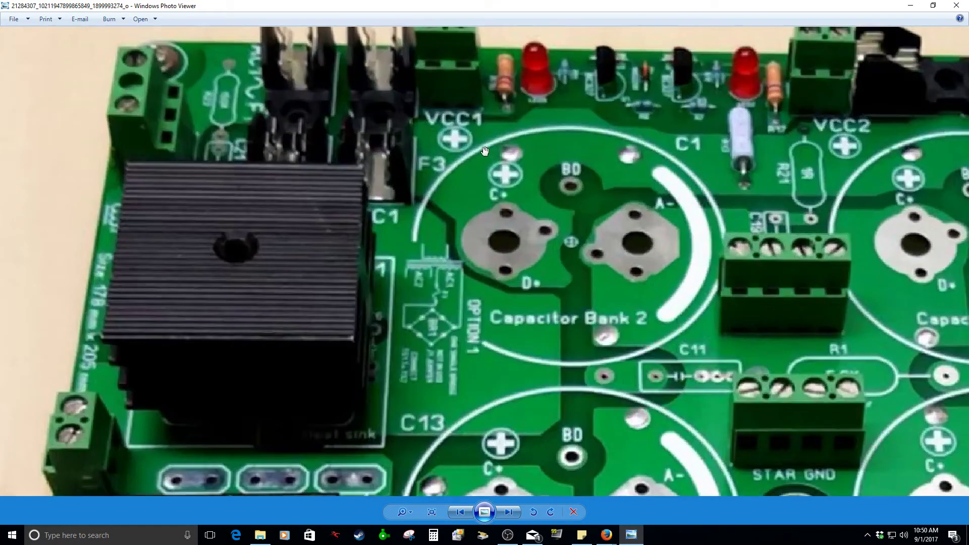
{"action": "scroll", "coordinate": [524, 136], "scroll_direction": "down", "scroll_amount": 3}
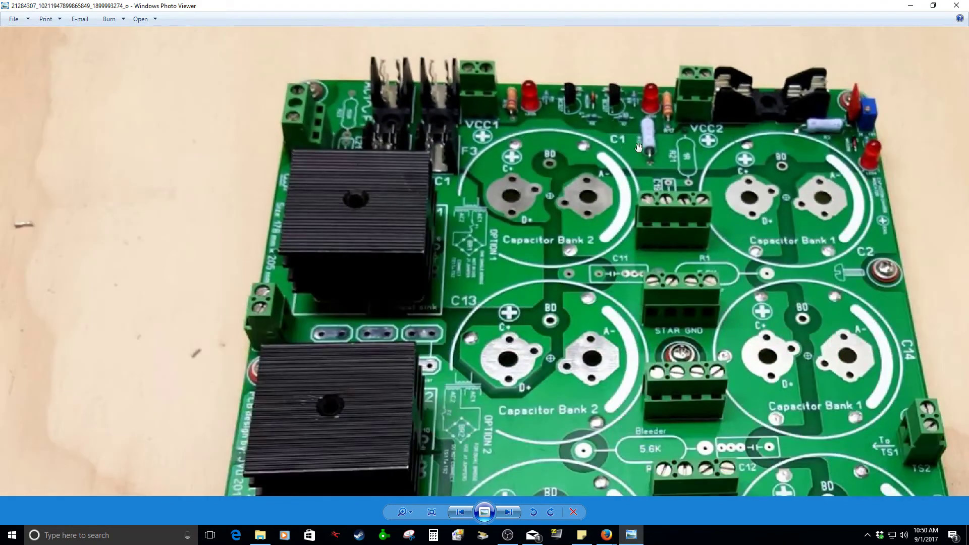
{"action": "left_click_drag", "start_coordinate": [620, 233], "coordinate": [634, 196]}
{"action": "scroll", "coordinate": [634, 196], "scroll_direction": "up", "scroll_amount": 3}
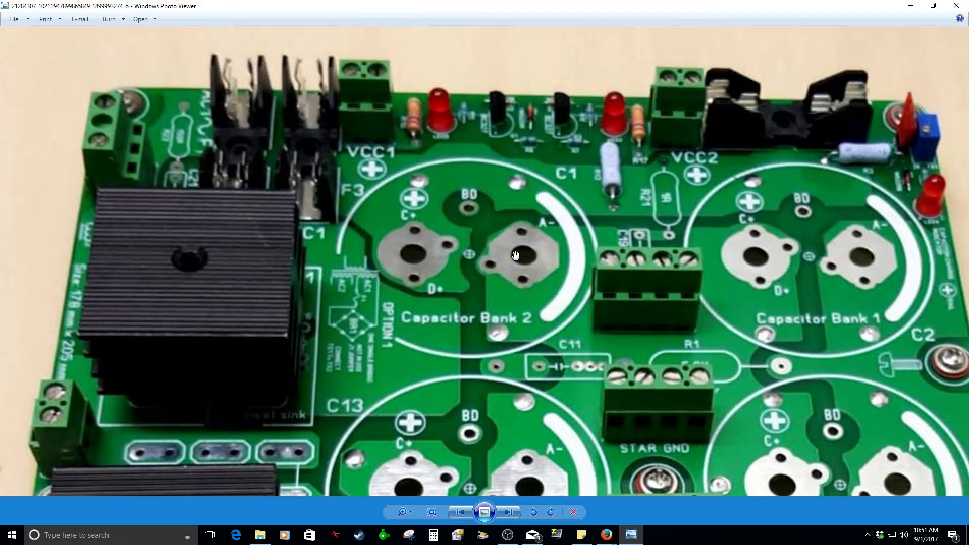
{"action": "scroll", "coordinate": [515, 255], "scroll_direction": "down", "scroll_amount": 2}
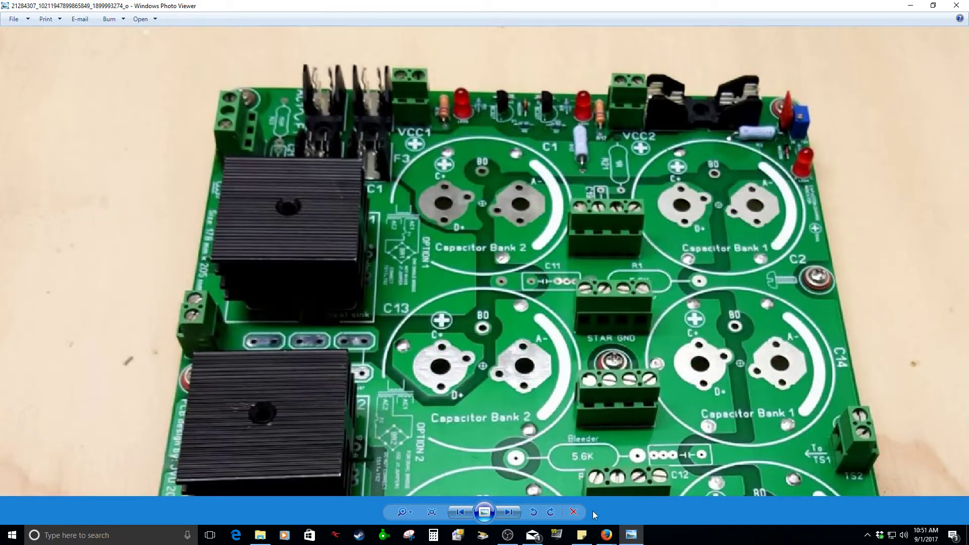
Step: Switch to Firefox and search the web for "digikey" in a new tab
{"action": "mouse_move", "coordinate": [607, 535]}
{"action": "left_click", "coordinate": [552, 485]}
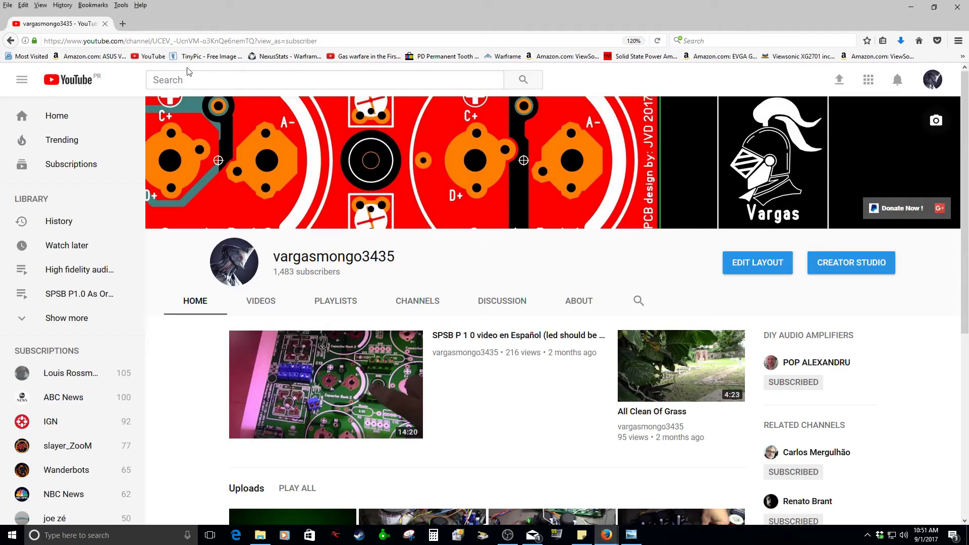
{"action": "left_click", "coordinate": [123, 24]}
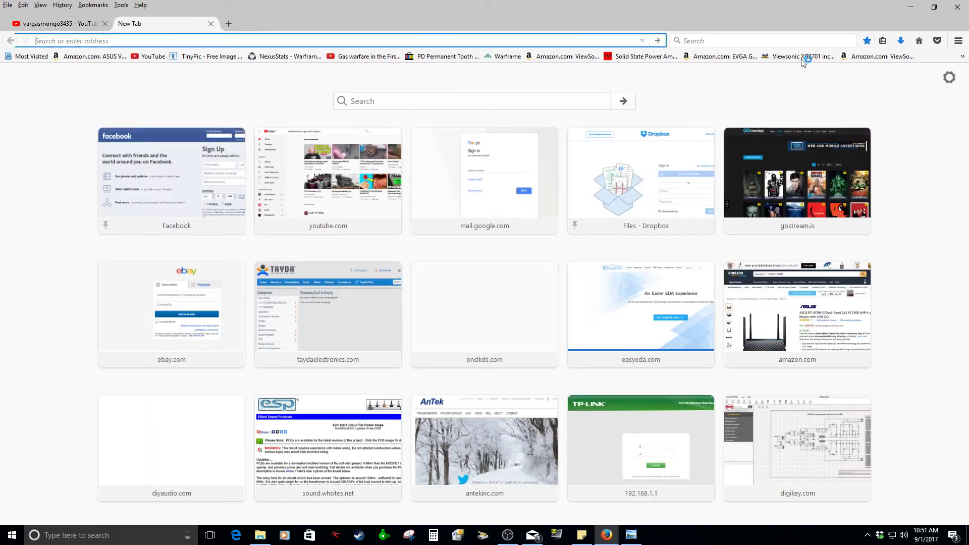
{"action": "left_click", "coordinate": [919, 41]}
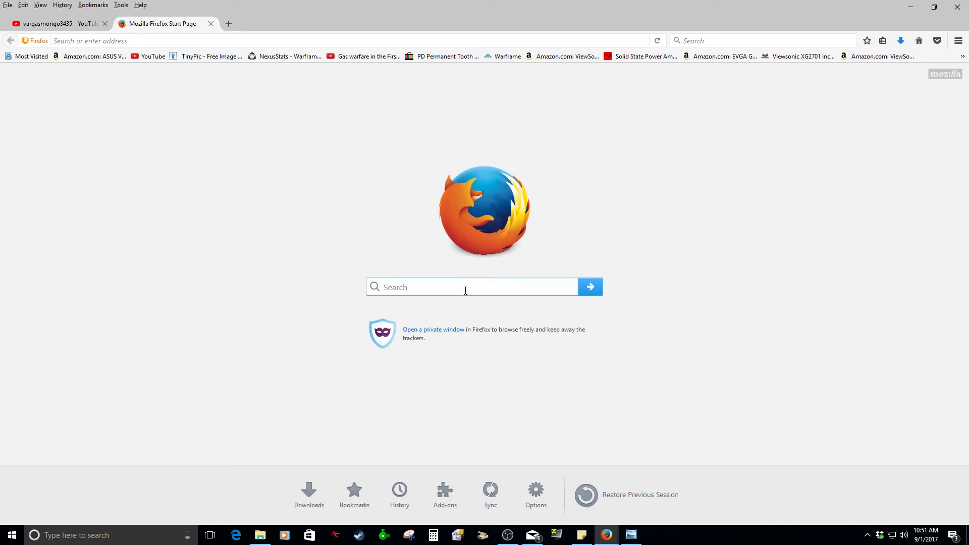
{"action": "type", "text": "digi"}
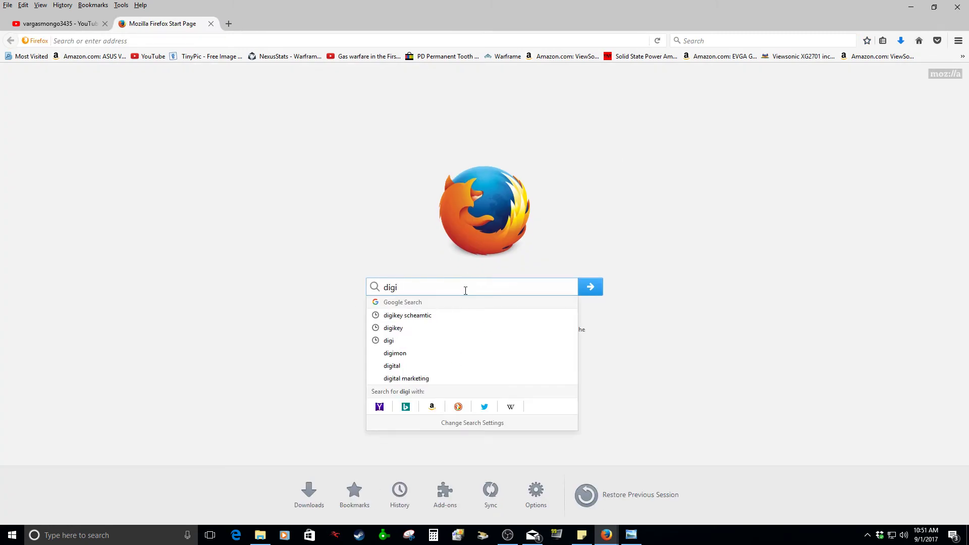
{"action": "type", "text": "key"}
{"action": "key", "text": "Return"}
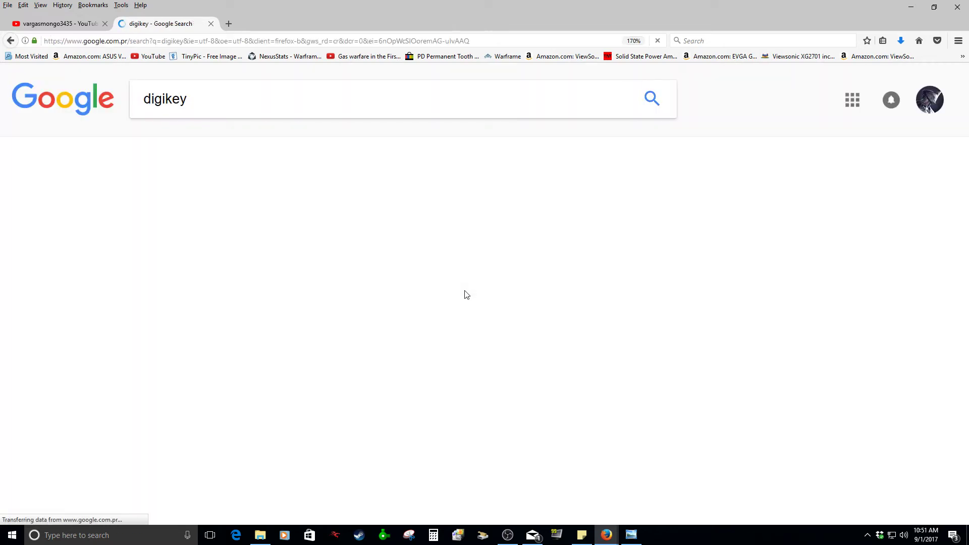
Step: Open the Digi-Key website from the search results and set its language to English
{"action": "left_click", "coordinate": [276, 229]}
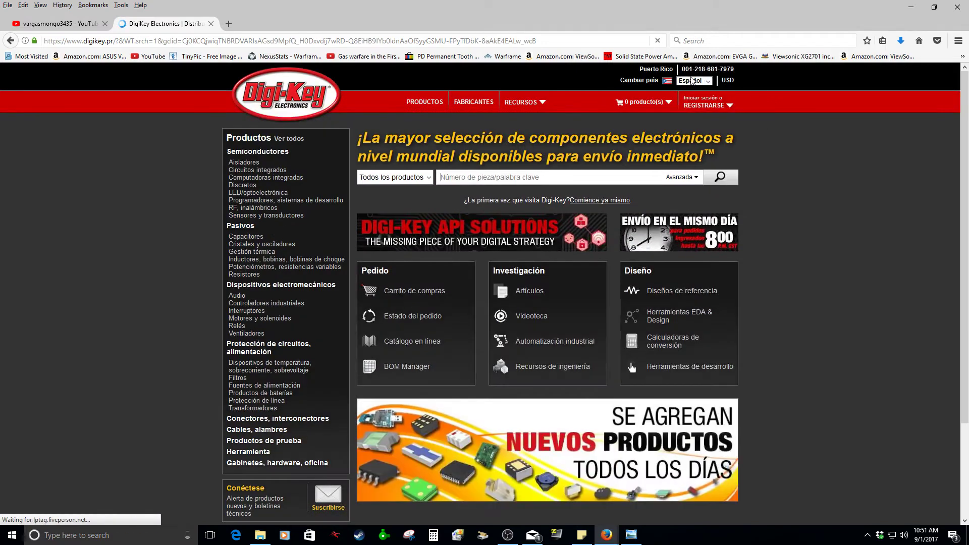
{"action": "left_click", "coordinate": [693, 81]}
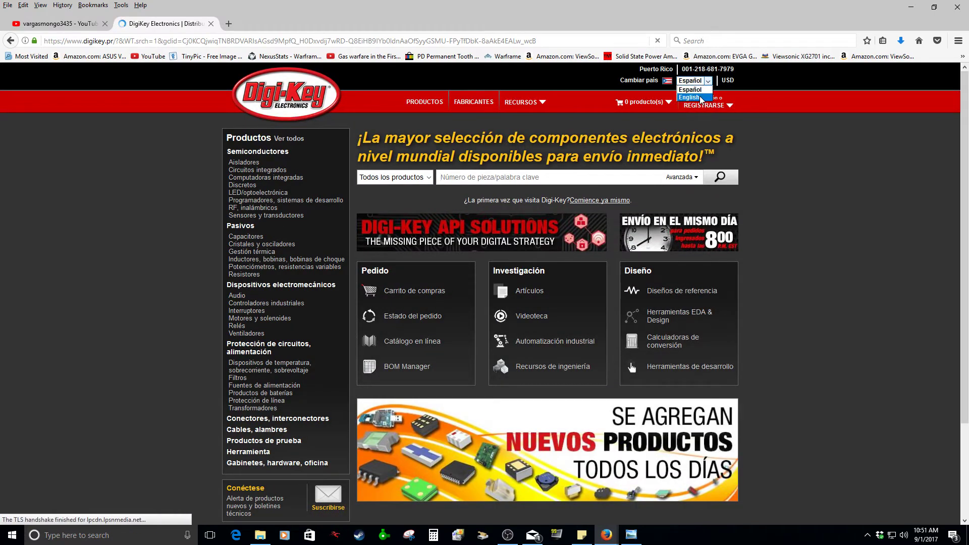
{"action": "left_click", "coordinate": [700, 98]}
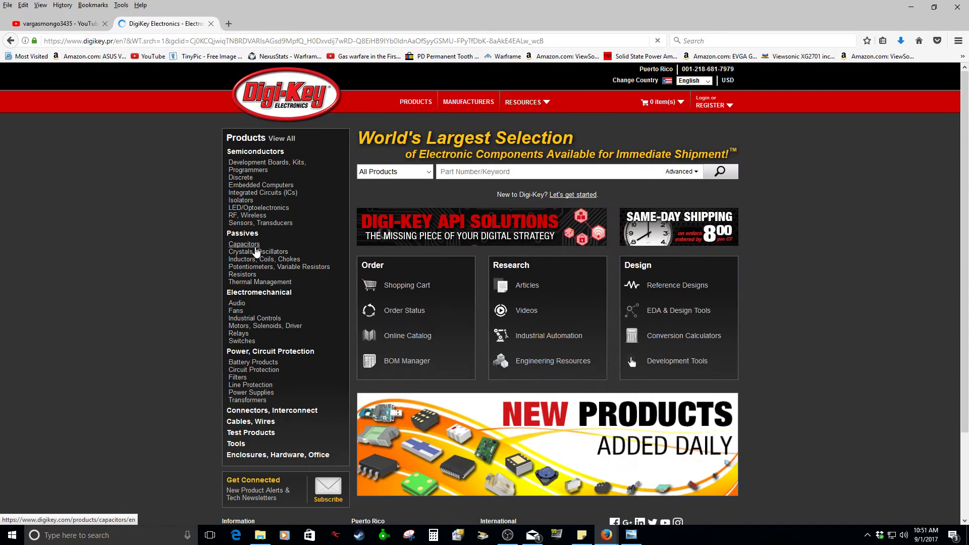
Step: Open the Aluminum Electrolytic Capacitors category and select a rated voltage of 100V in the filters
{"action": "left_click", "coordinate": [255, 247]}
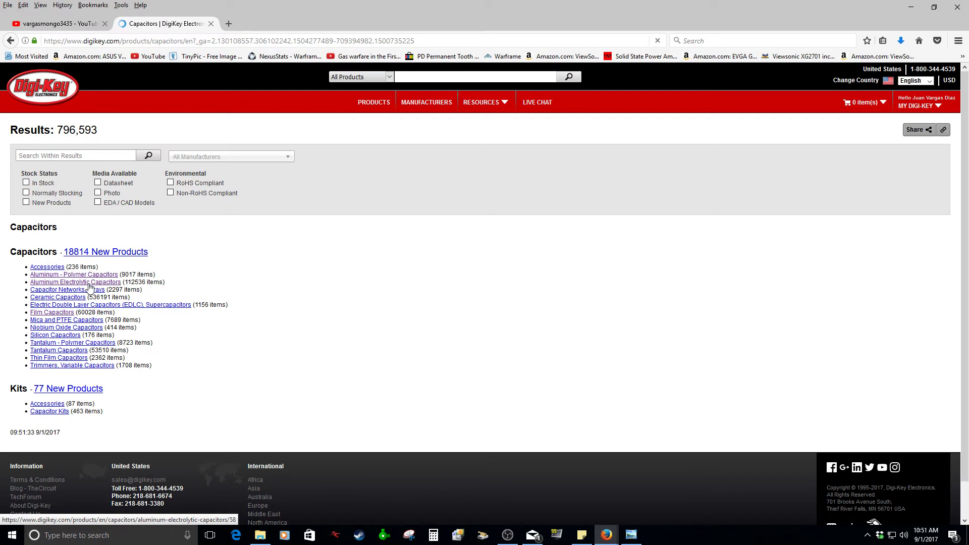
{"action": "left_click", "coordinate": [88, 284]}
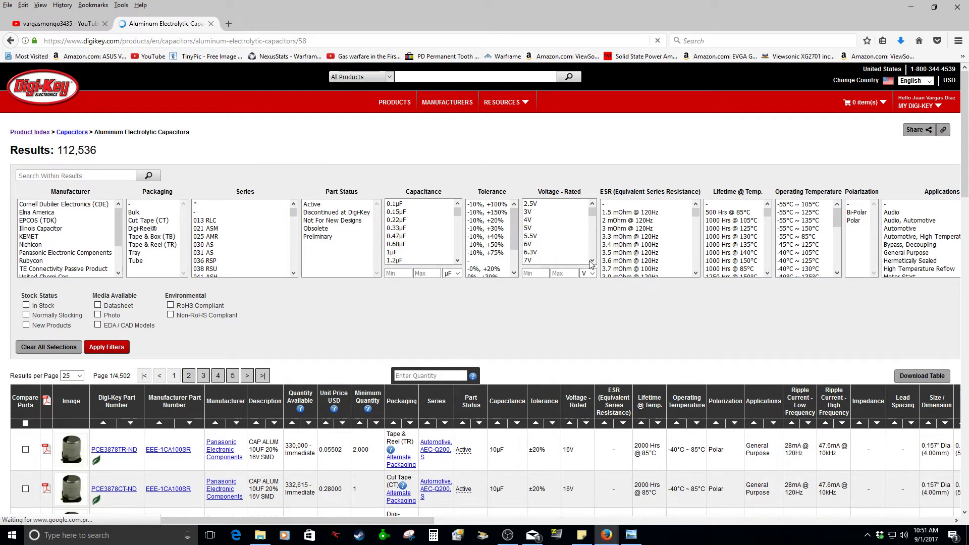
{"action": "scroll", "coordinate": [594, 263], "scroll_direction": "down", "scroll_amount": 5}
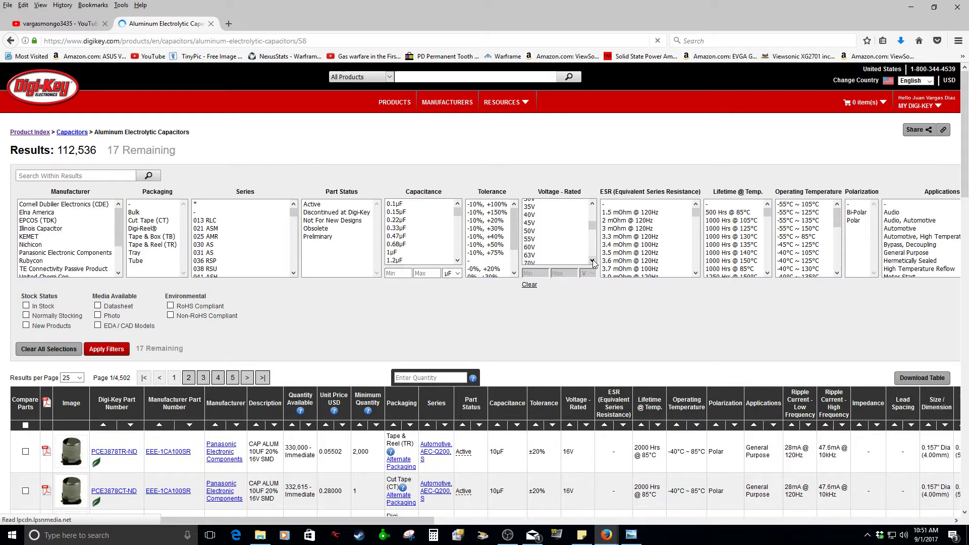
{"action": "scroll", "coordinate": [534, 221], "scroll_direction": "down", "scroll_amount": 3}
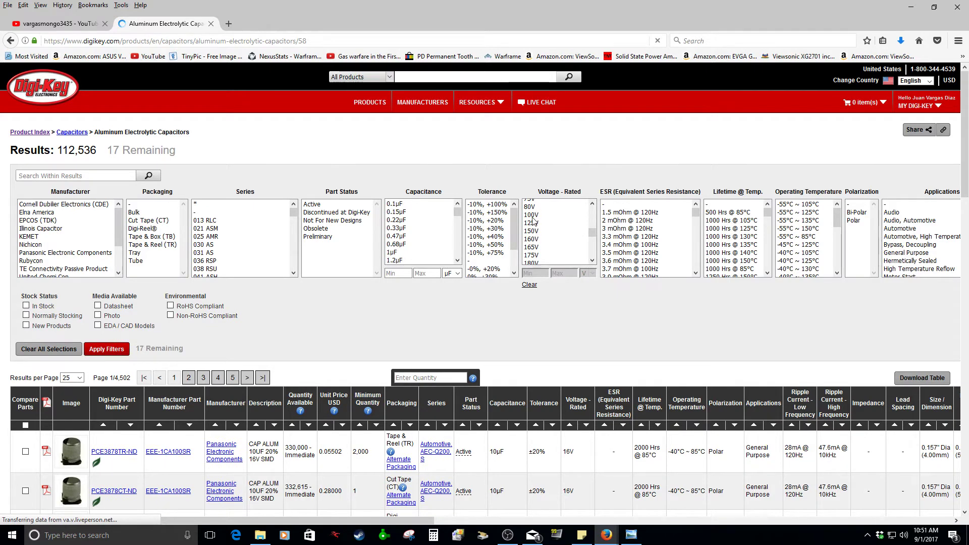
{"action": "left_click", "coordinate": [533, 217]}
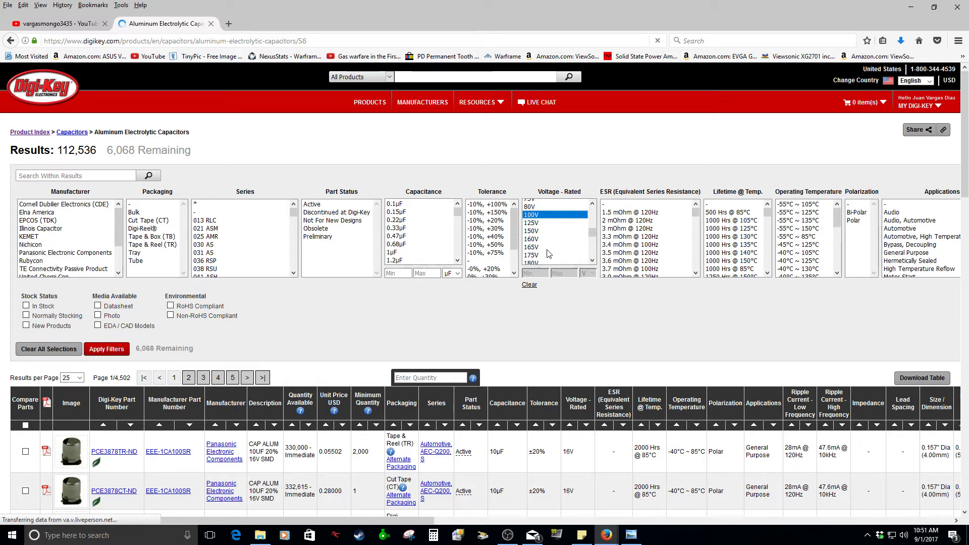
{"action": "scroll", "coordinate": [549, 253], "scroll_direction": "up", "scroll_amount": 2}
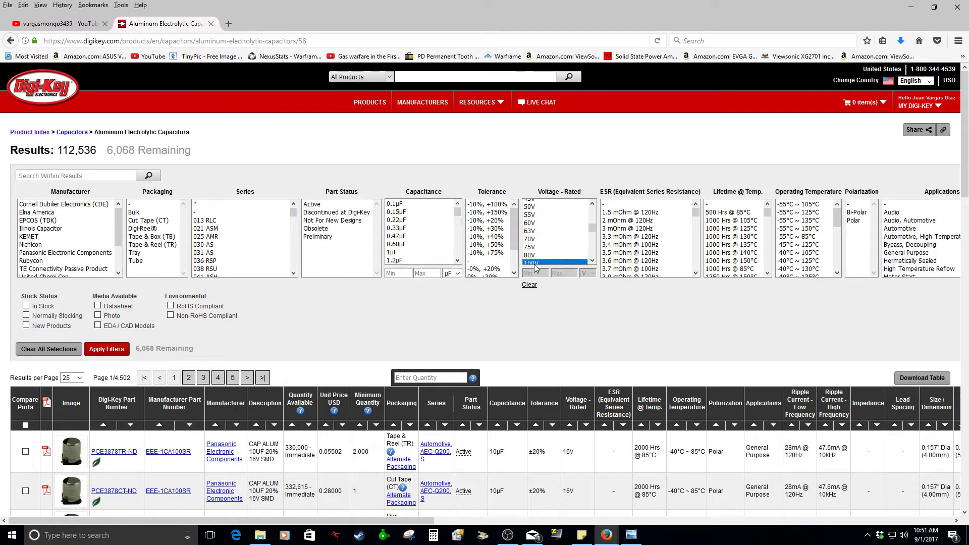
{"action": "left_click", "coordinate": [537, 257]}
{"action": "scroll", "coordinate": [539, 259], "scroll_direction": "down", "scroll_amount": 2}
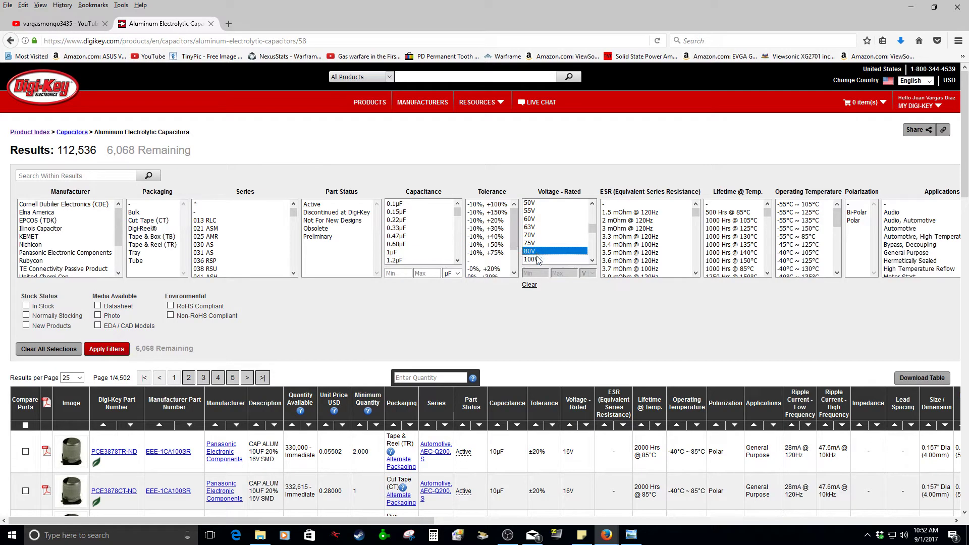
{"action": "left_click", "coordinate": [540, 215]}
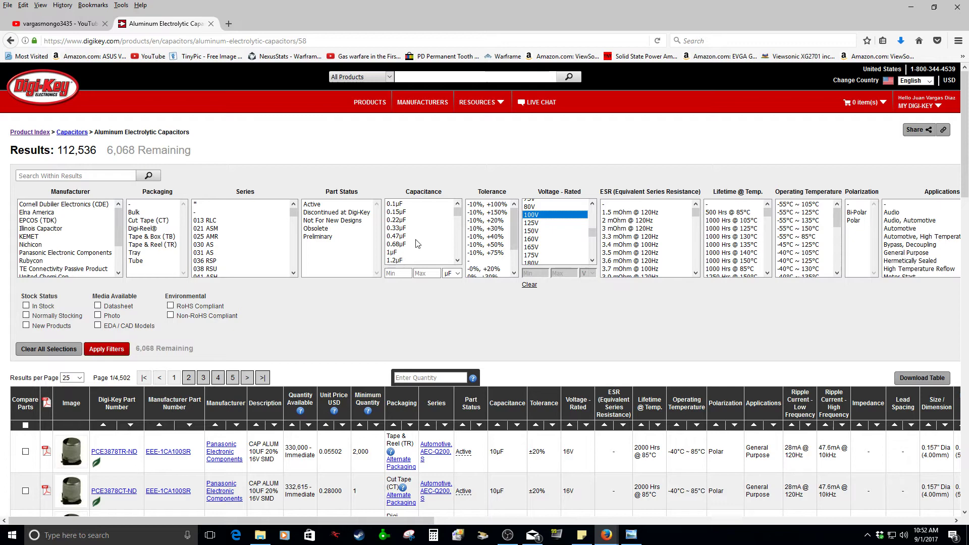
Step: Select a capacitance of 15000µF in the filters and restrict the stock status to In Stock
{"action": "scroll", "coordinate": [417, 242], "scroll_direction": "down", "scroll_amount": 4}
{"action": "scroll", "coordinate": [417, 242], "scroll_direction": "down", "scroll_amount": 20}
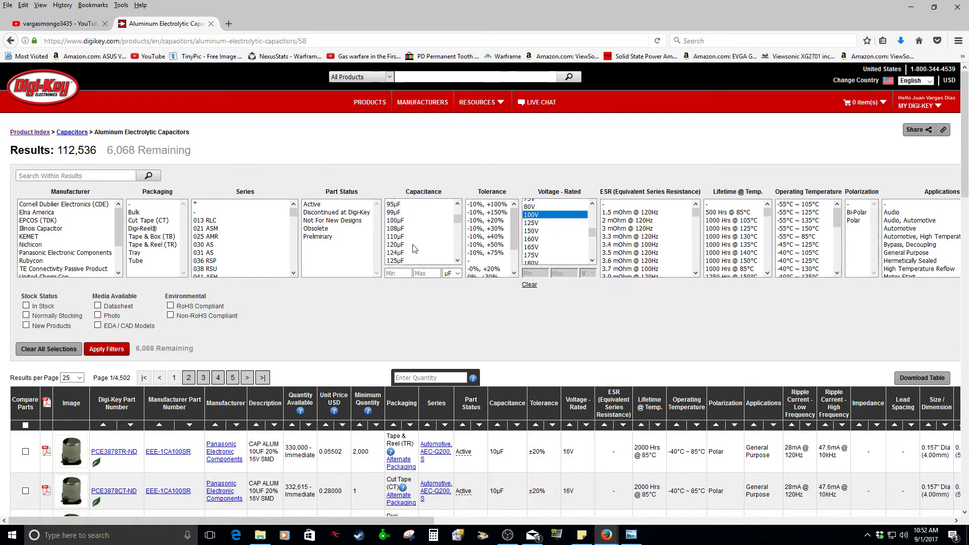
{"action": "scroll", "coordinate": [411, 250], "scroll_direction": "down", "scroll_amount": 20}
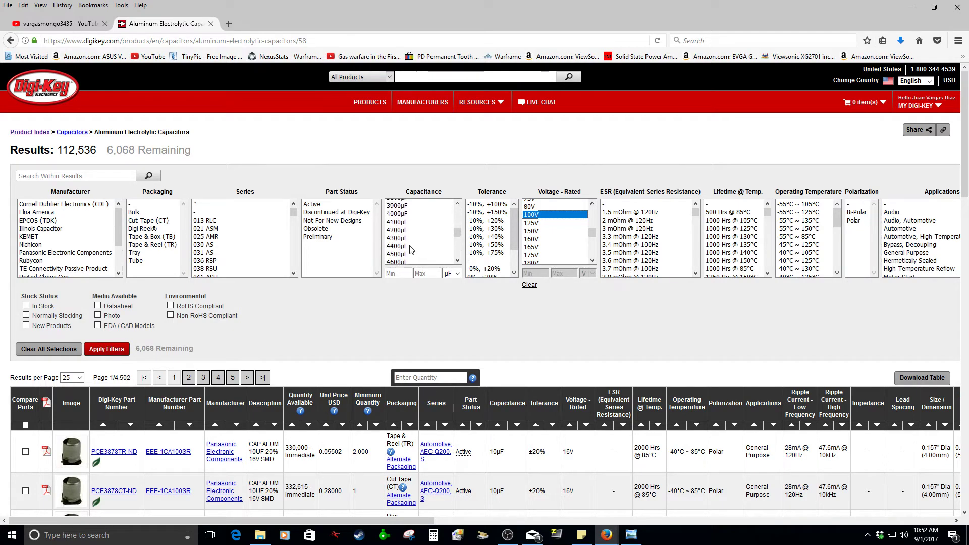
{"action": "scroll", "coordinate": [411, 249], "scroll_direction": "down", "scroll_amount": 12}
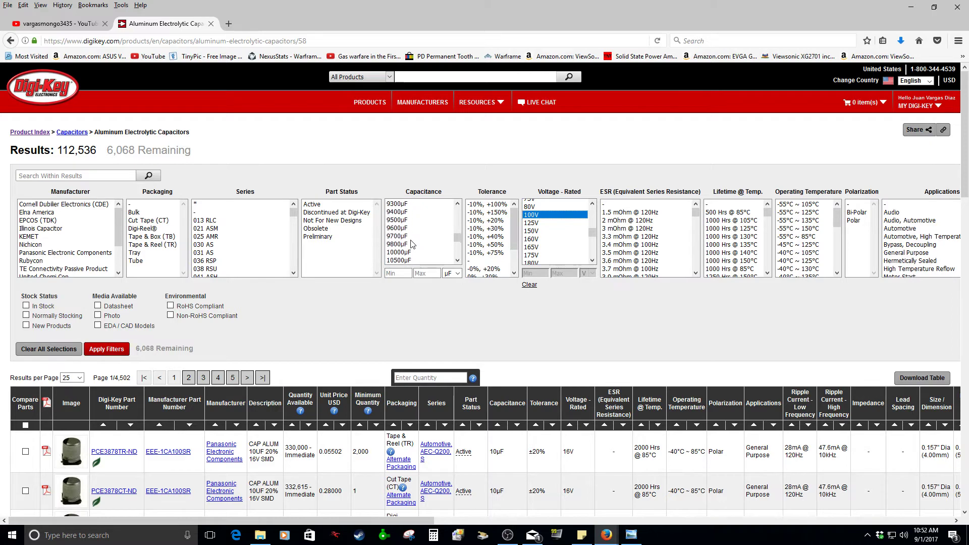
{"action": "scroll", "coordinate": [409, 246], "scroll_direction": "up", "scroll_amount": 2}
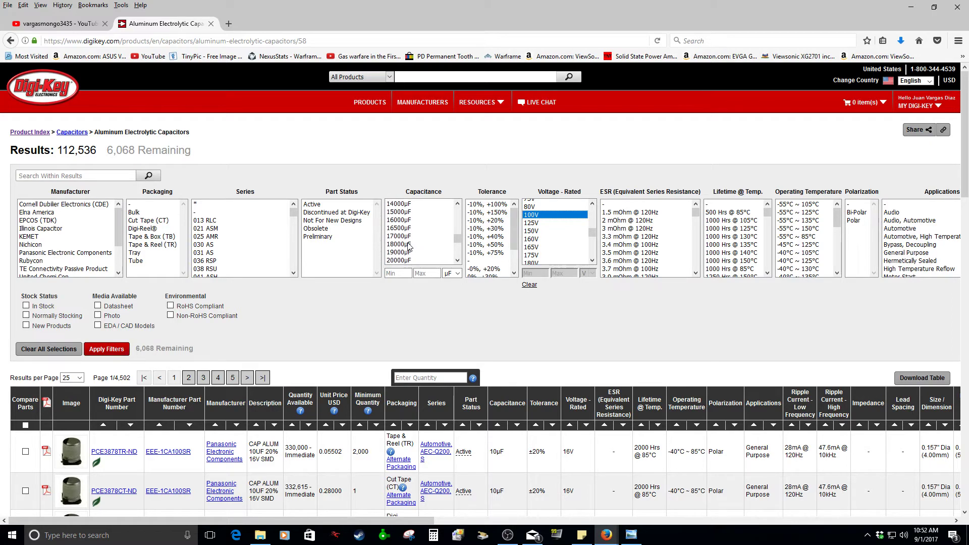
{"action": "left_click", "coordinate": [399, 212]}
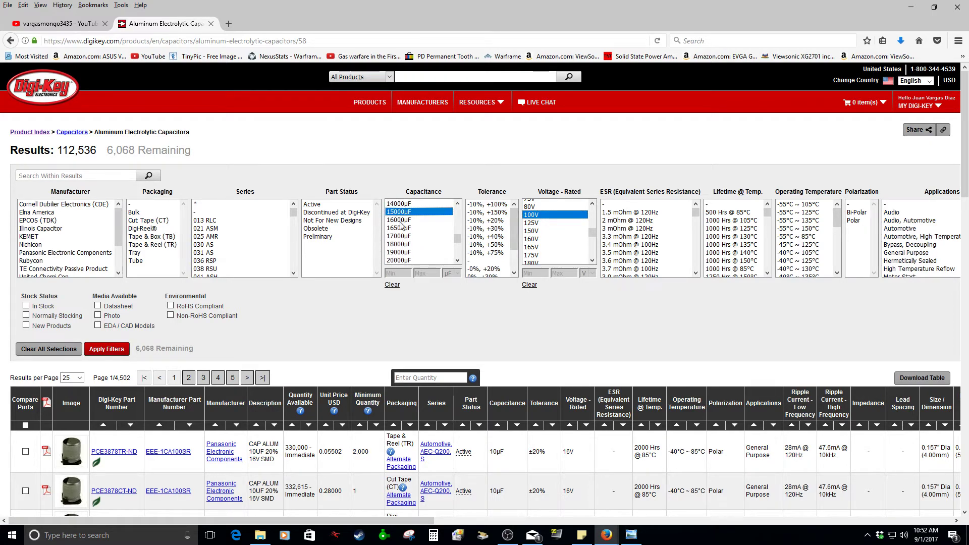
{"action": "left_click", "coordinate": [25, 305]}
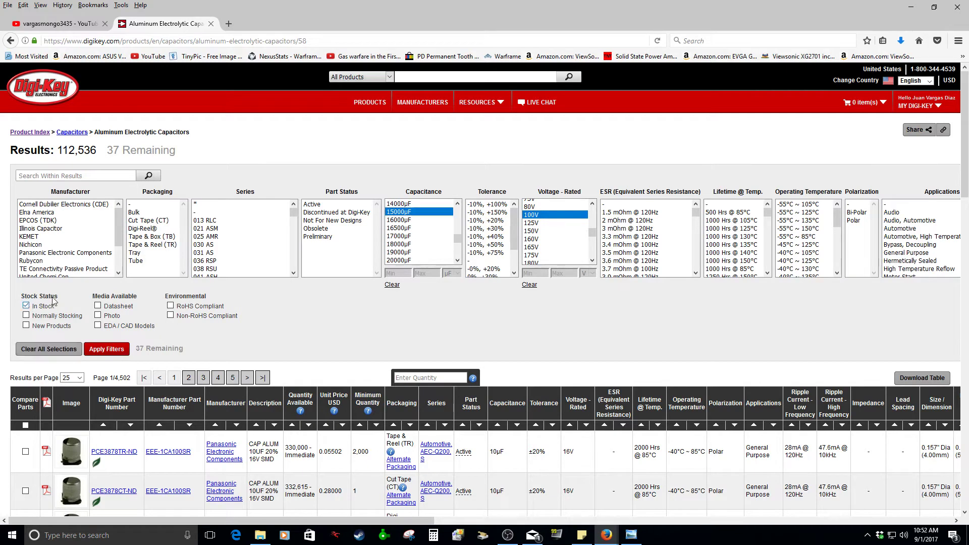
Step: Apply the capacitor filters, open the Cornell Dubilier 382LX153M100B062VS product page and inspect its enlarged photo
{"action": "left_click", "coordinate": [109, 350]}
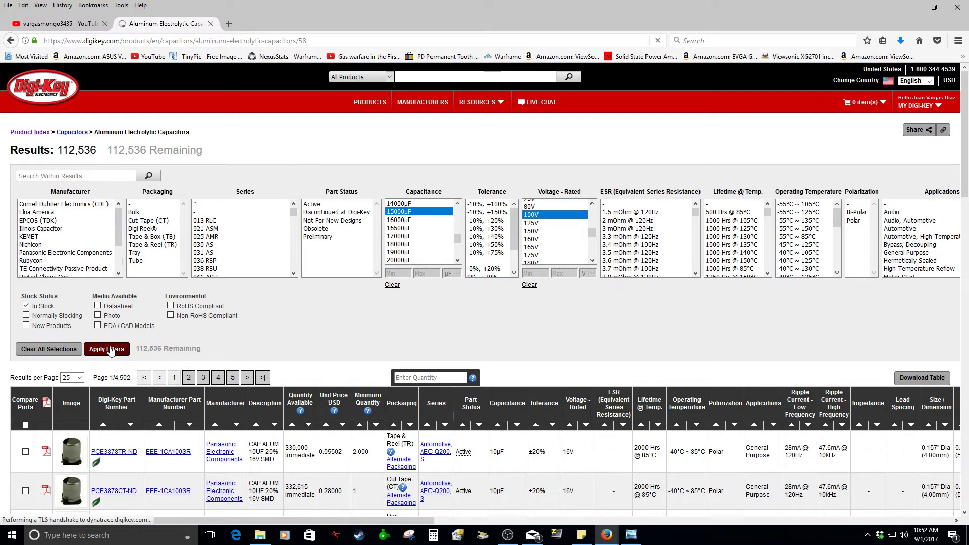
{"action": "scroll", "coordinate": [100, 329], "scroll_direction": "down", "scroll_amount": 3}
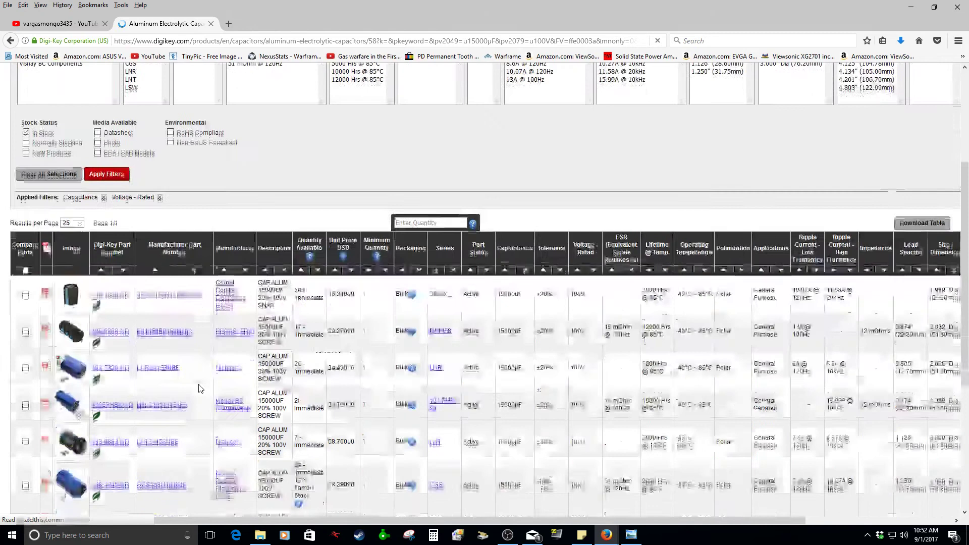
{"action": "left_click", "coordinate": [106, 294]}
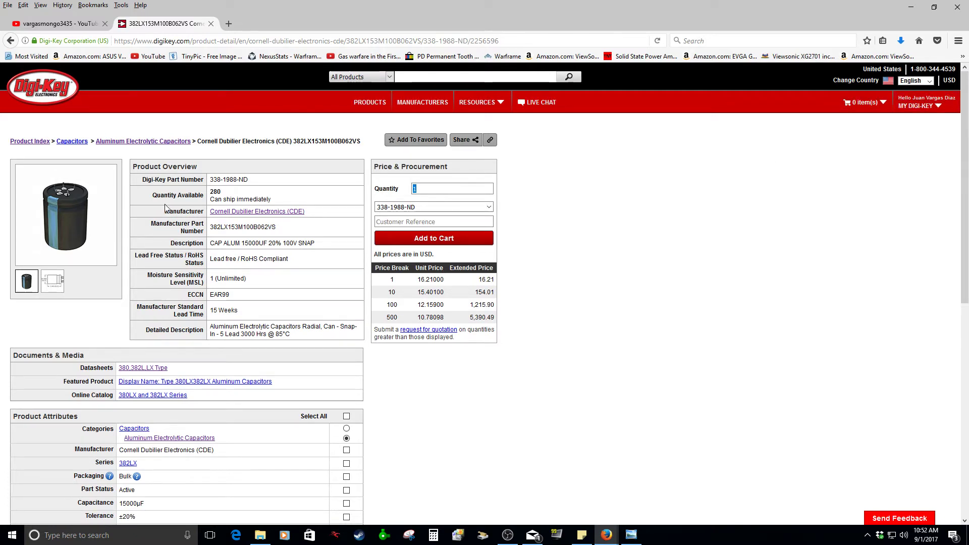
{"action": "left_click", "coordinate": [55, 194]}
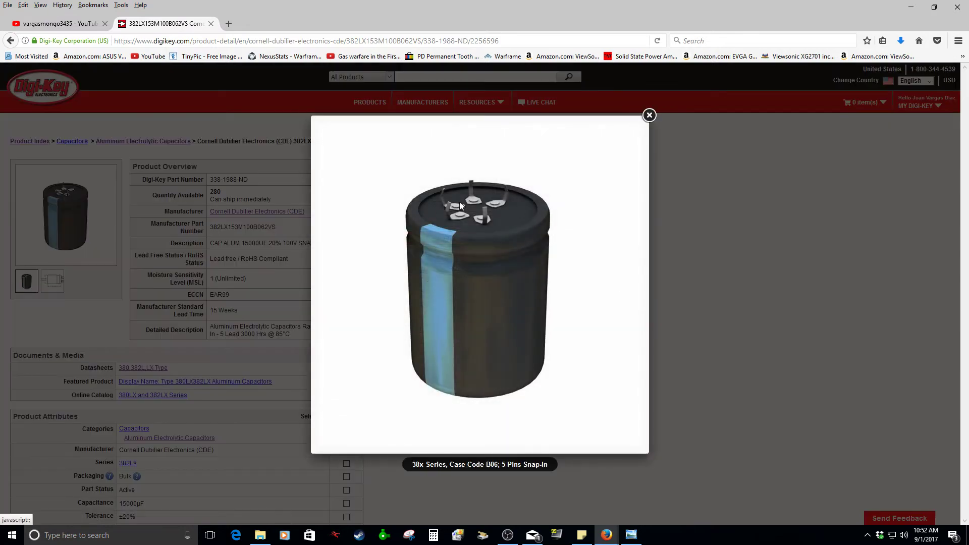
{"action": "left_click", "coordinate": [649, 116]}
Step: Open the My Digi-Key account page and review the completed SPSB P1 CAPS order from 6/12/2017
{"action": "left_click", "coordinate": [934, 104]}
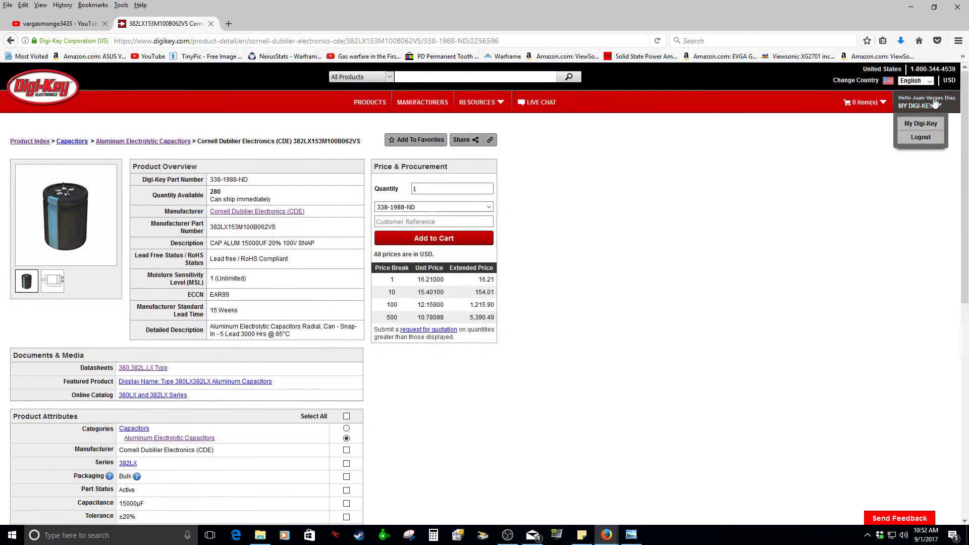
{"action": "left_click", "coordinate": [927, 127]}
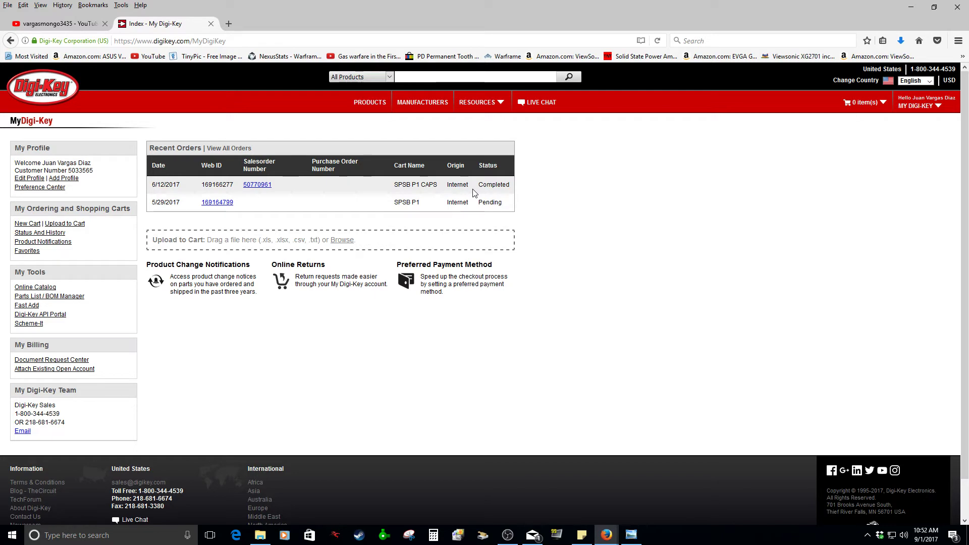
{"action": "left_click", "coordinate": [262, 188]}
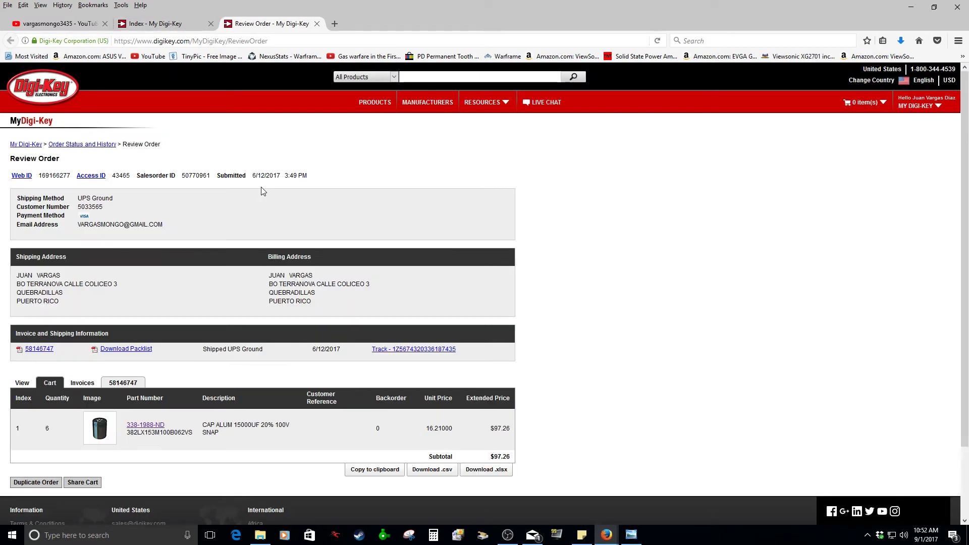
{"action": "scroll", "coordinate": [261, 187], "scroll_direction": "down", "scroll_amount": 1}
{"action": "scroll", "coordinate": [262, 191], "scroll_direction": "down", "scroll_amount": 2}
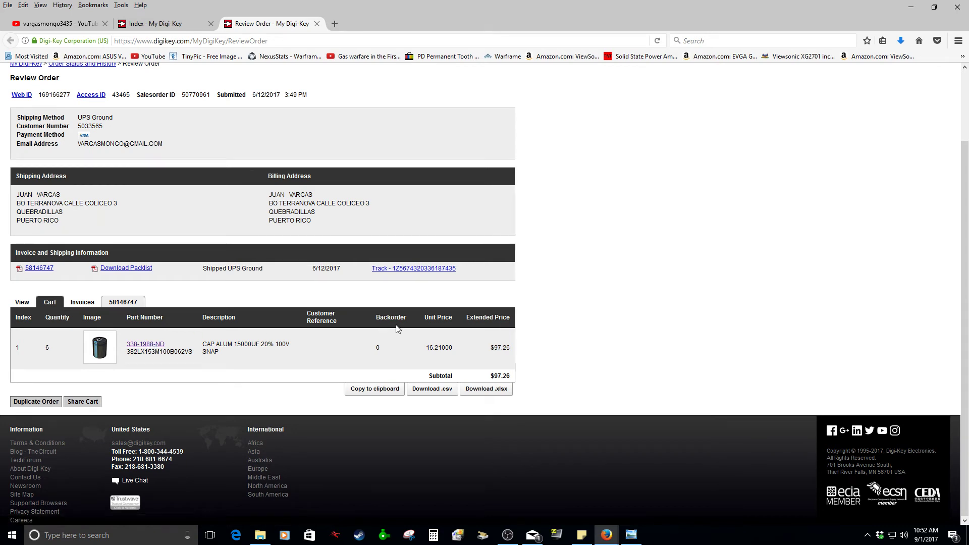
Step: Open the order's PDF invoice and check the item price, shipping charges and total charged
{"action": "left_click", "coordinate": [40, 269]}
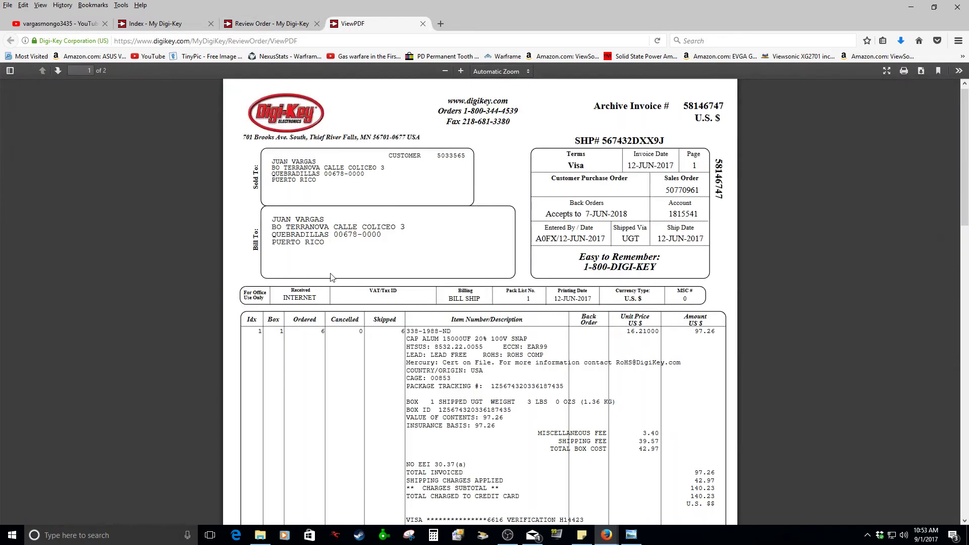
{"action": "scroll", "coordinate": [472, 273], "scroll_direction": "down", "scroll_amount": 5}
{"action": "scroll", "coordinate": [463, 288], "scroll_direction": "up", "scroll_amount": 1}
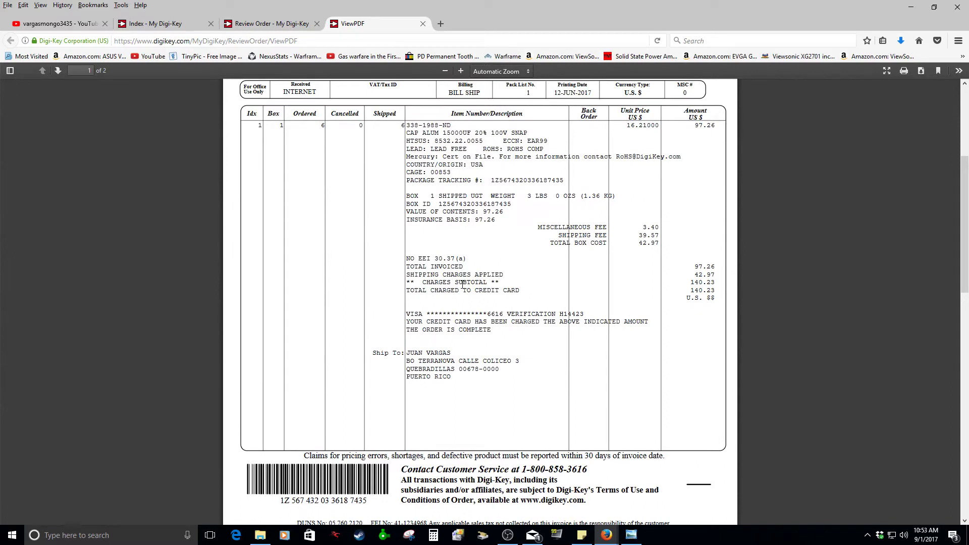
{"action": "scroll", "coordinate": [719, 317], "scroll_direction": "up", "scroll_amount": 3}
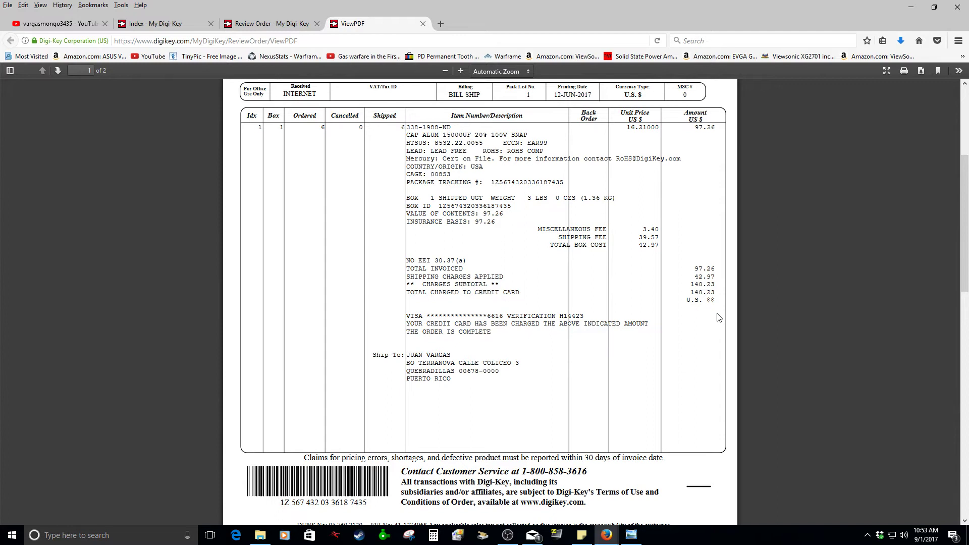
{"action": "scroll", "coordinate": [719, 317], "scroll_direction": "down", "scroll_amount": 3}
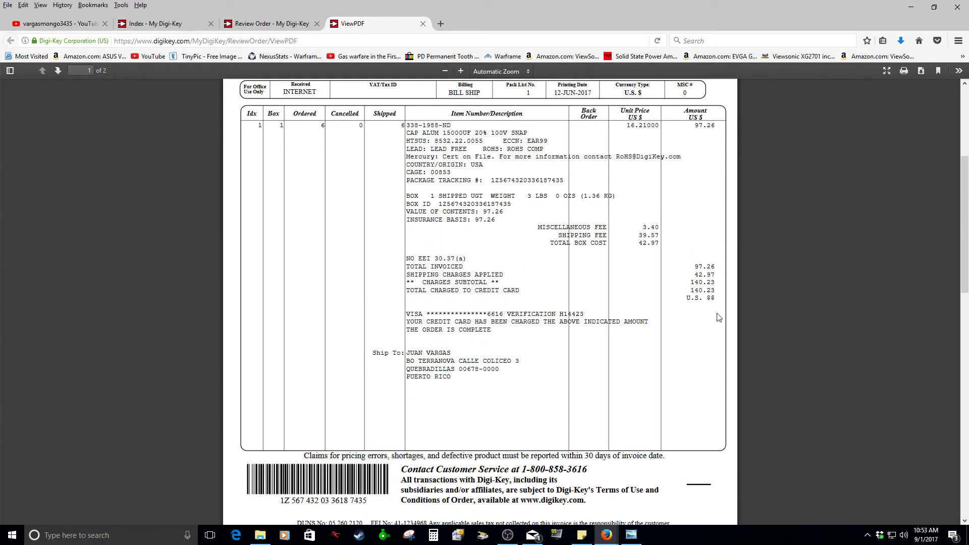
Step: Switch to Sprint-Layout and open the SPSB P2.2 As Ordered 250817 board file from the SPSB - Development folder
{"action": "left_click", "coordinate": [75, 24]}
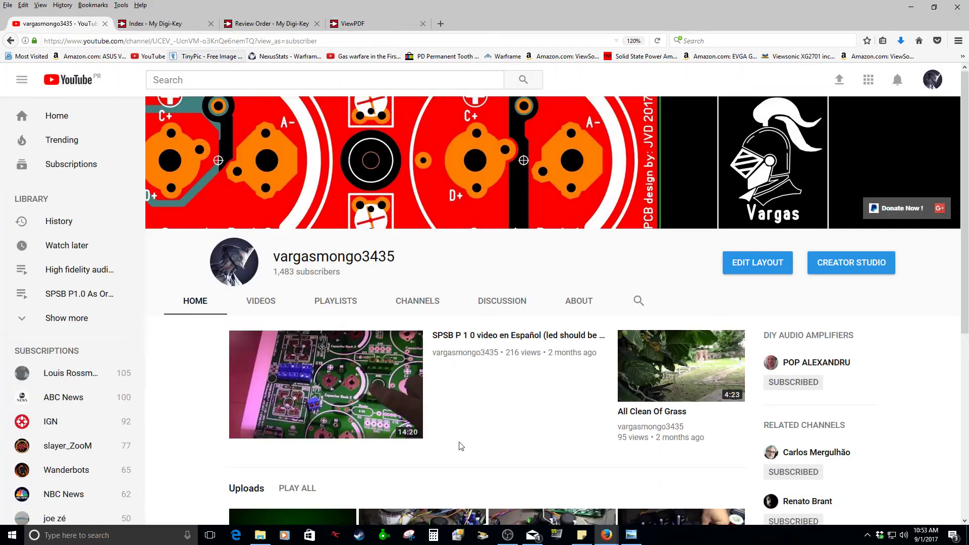
{"action": "left_click", "coordinate": [635, 538]}
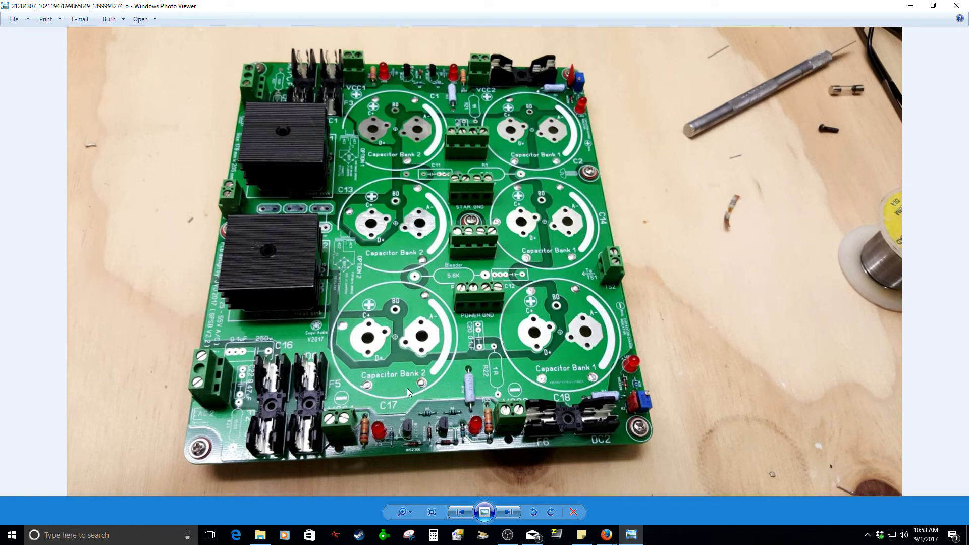
{"action": "left_click", "coordinate": [385, 535]}
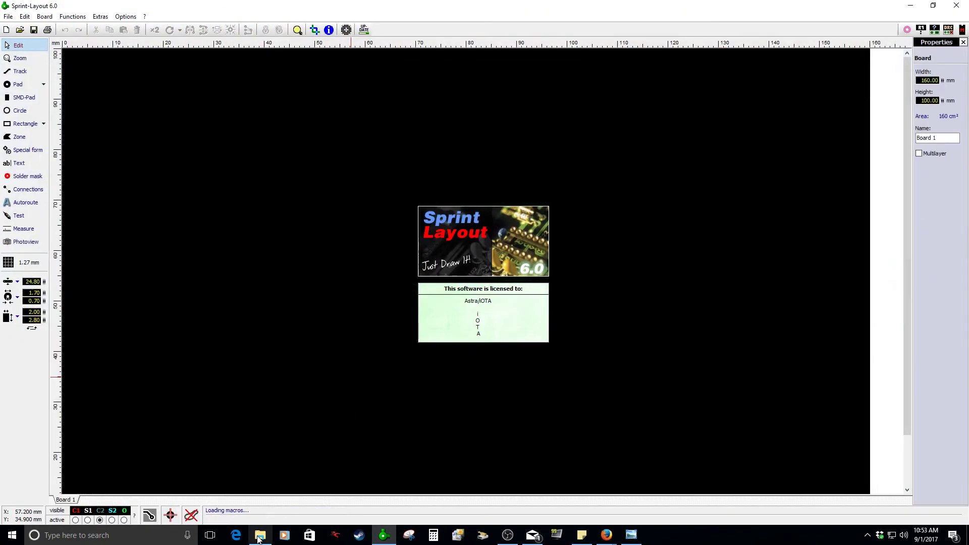
{"action": "left_click", "coordinate": [261, 538]}
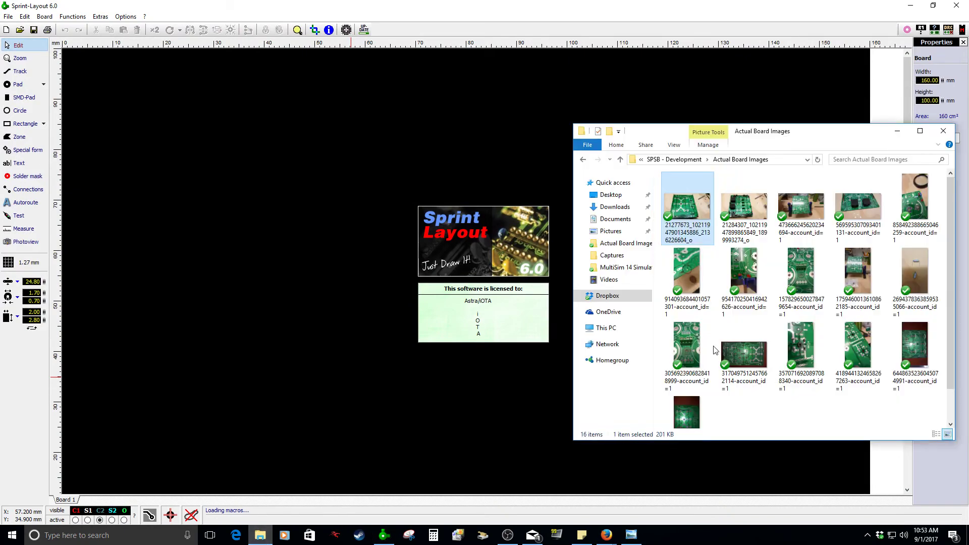
{"action": "left_click", "coordinate": [584, 160]}
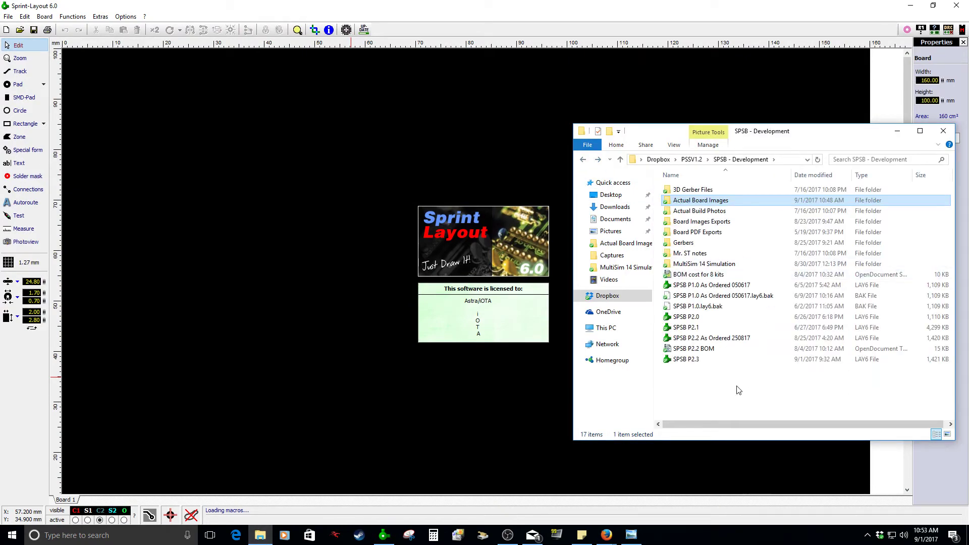
{"action": "double_click", "coordinate": [722, 338]}
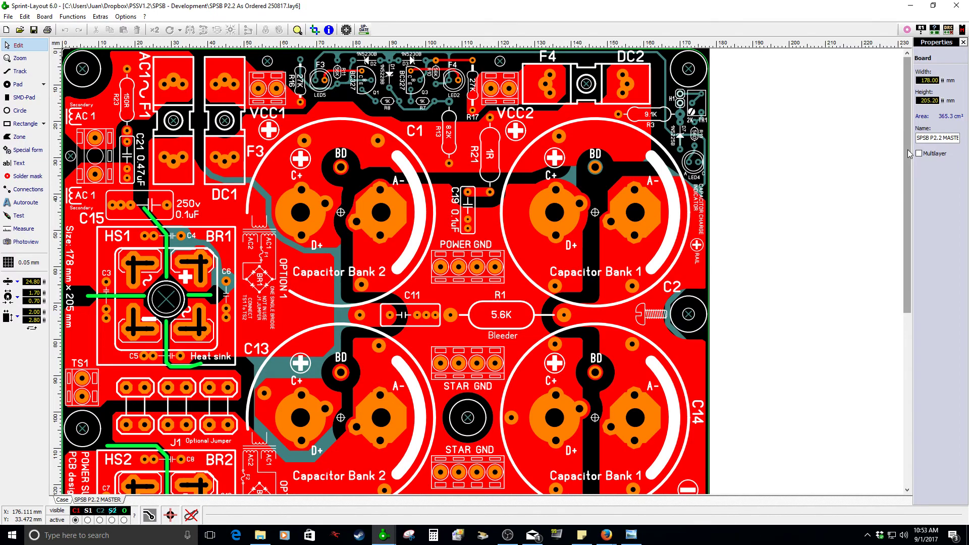
Step: Examine the whole P2.2 board layout and the fuse LED circuitry between VCC1 and VCC2 on its upper edge
{"action": "scroll", "coordinate": [907, 153], "scroll_direction": "down", "scroll_amount": 2}
{"action": "scroll", "coordinate": [912, 154], "scroll_direction": "down", "scroll_amount": 4}
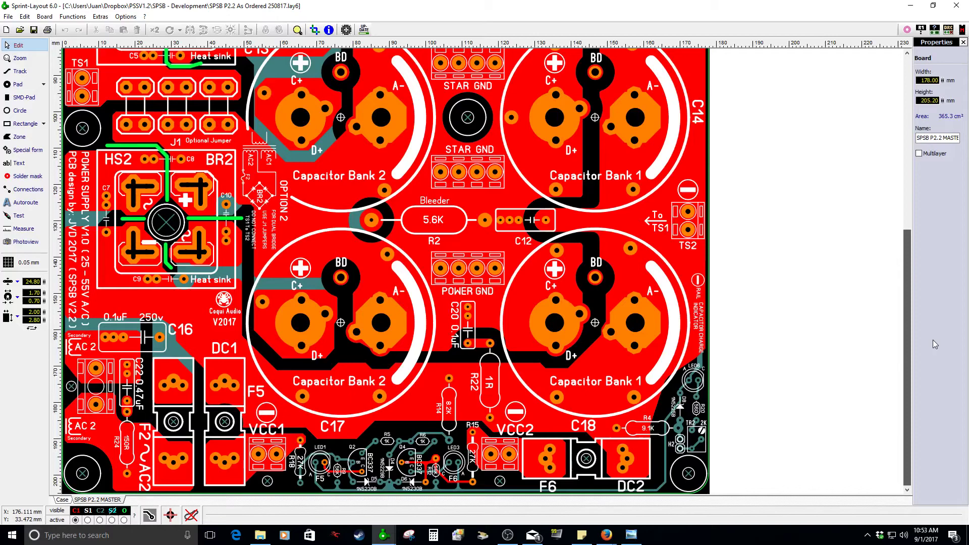
{"action": "scroll", "coordinate": [933, 341], "scroll_direction": "up", "scroll_amount": 6}
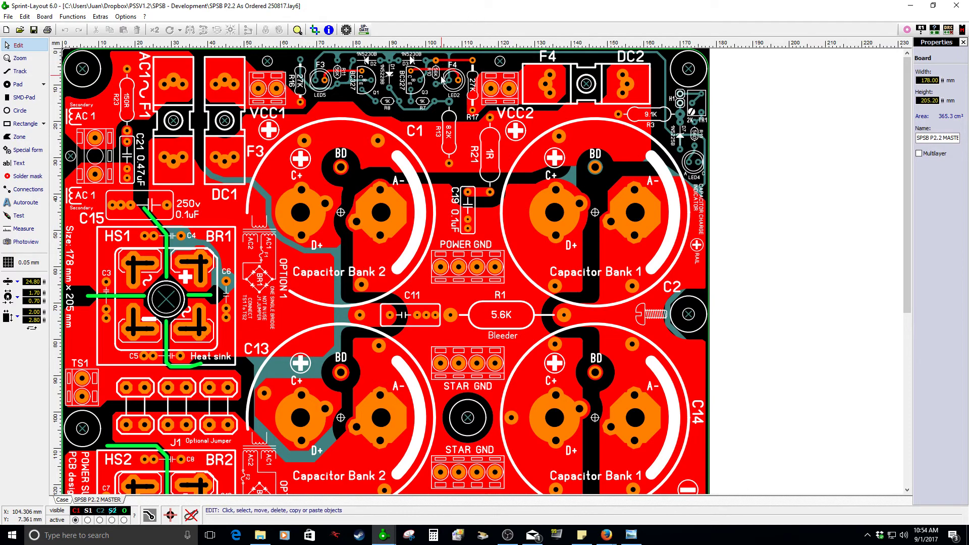
{"action": "scroll", "coordinate": [439, 83], "scroll_direction": "up", "scroll_amount": 3}
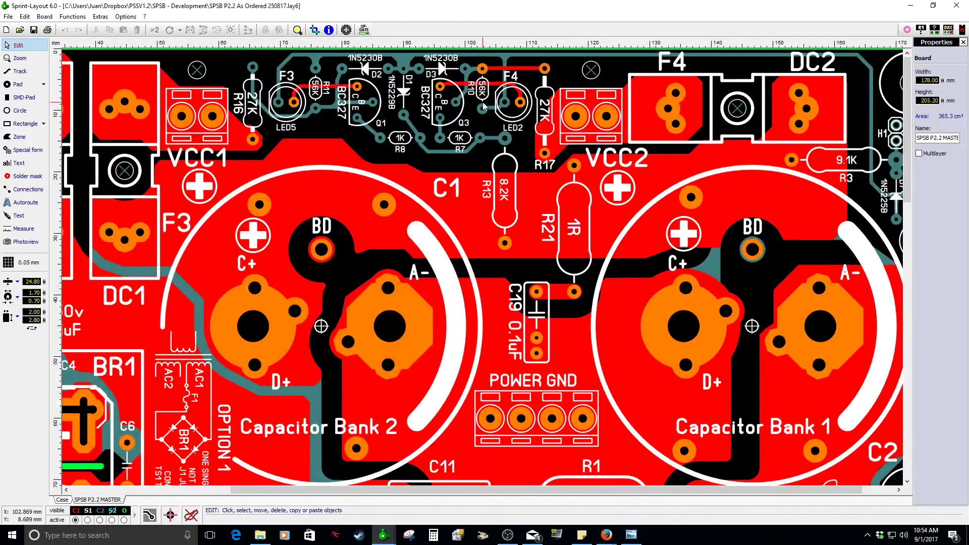
{"action": "scroll", "coordinate": [484, 106], "scroll_direction": "down", "scroll_amount": 2}
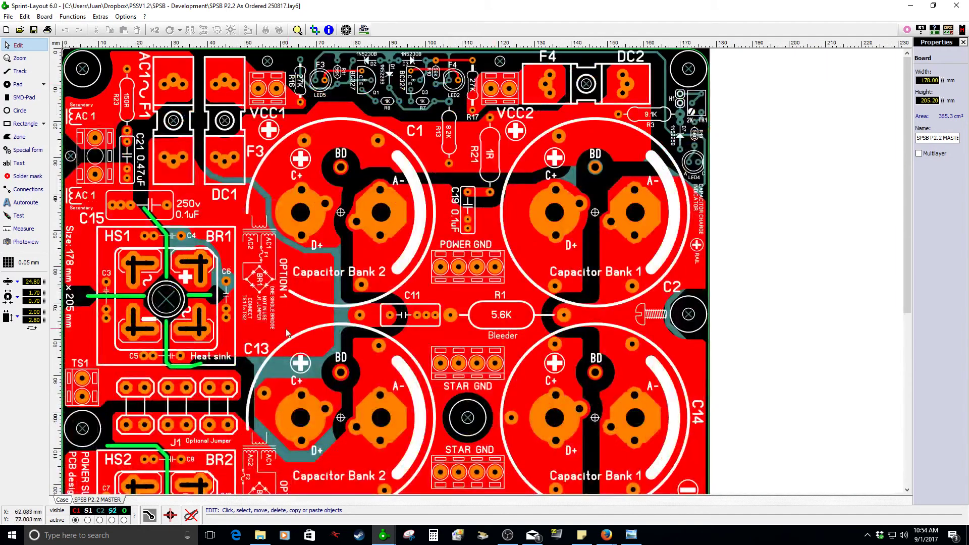
Step: Open the SPSB P2.3 board file and examine the F3 and F4 LED circuits around R16 and R17
{"action": "left_click", "coordinate": [260, 535]}
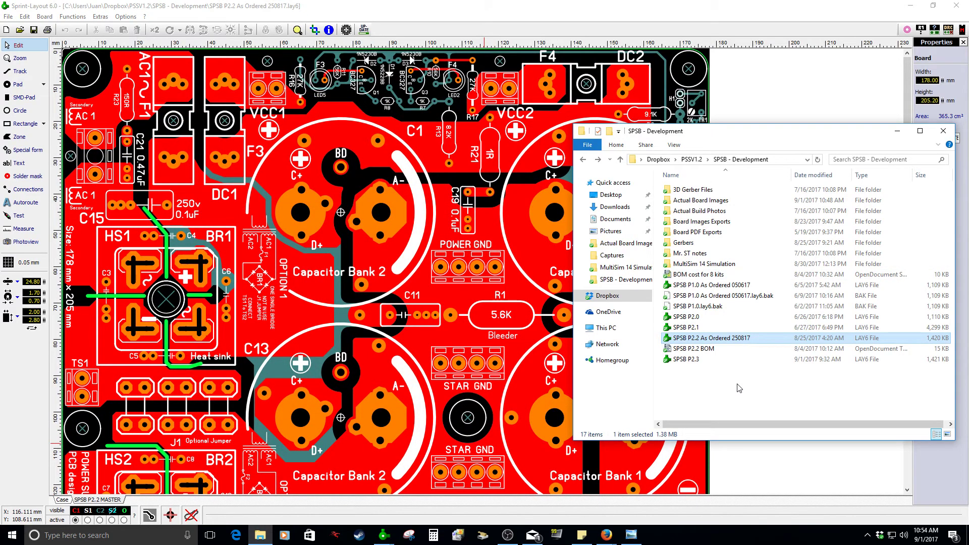
{"action": "double_click", "coordinate": [694, 360]}
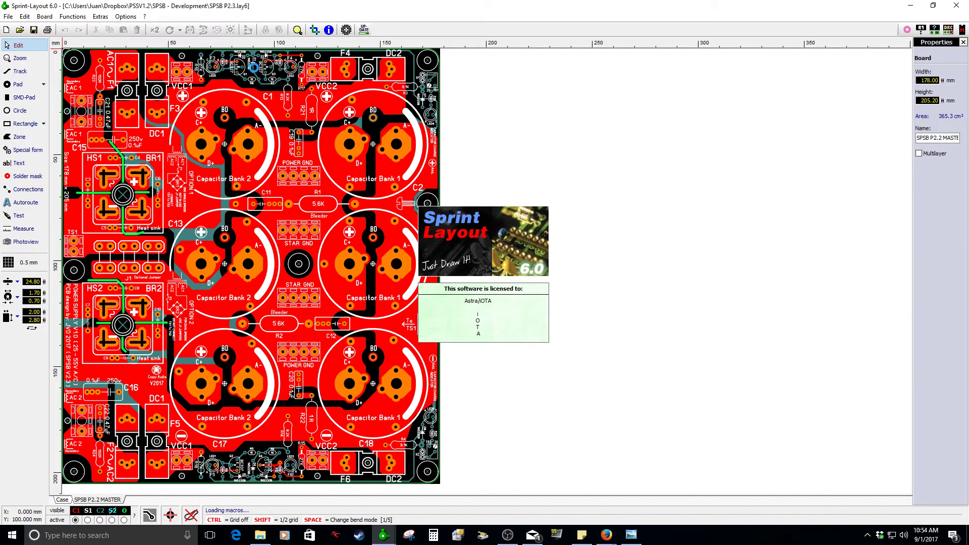
{"action": "scroll", "coordinate": [484, 107], "scroll_direction": "up", "scroll_amount": 4}
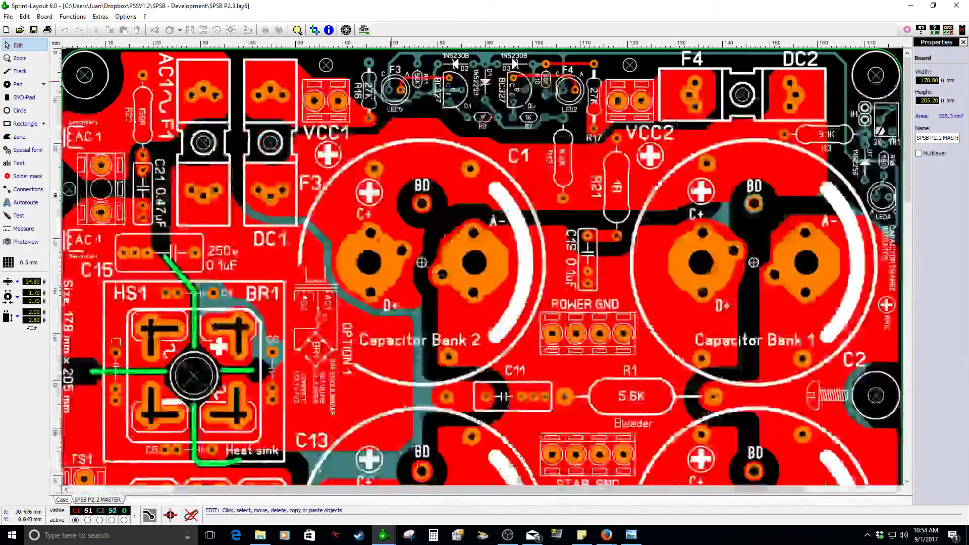
{"action": "scroll", "coordinate": [485, 107], "scroll_direction": "up", "scroll_amount": 2}
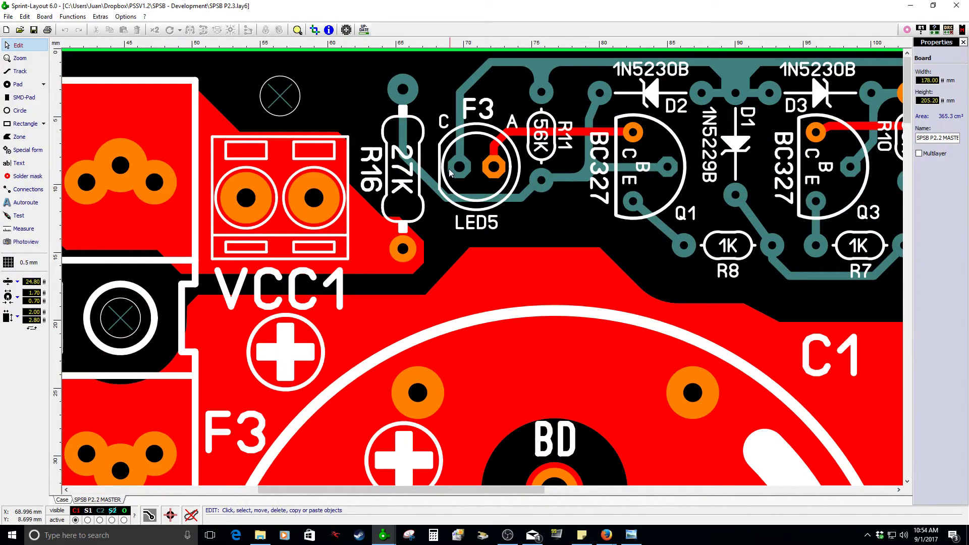
{"action": "scroll", "coordinate": [512, 125], "scroll_direction": "down", "scroll_amount": 2}
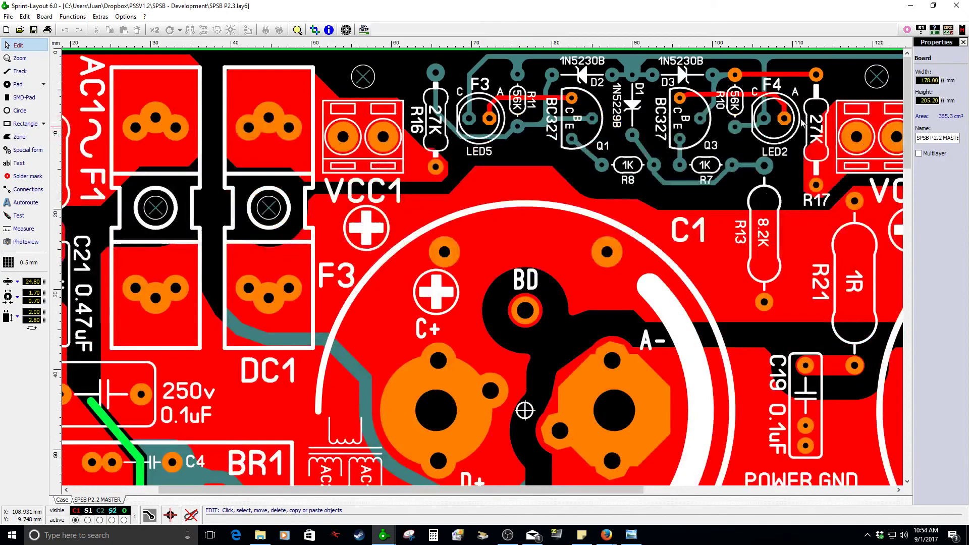
{"action": "scroll", "coordinate": [704, 127], "scroll_direction": "up", "scroll_amount": 2}
{"action": "scroll", "coordinate": [483, 132], "scroll_direction": "down", "scroll_amount": 5}
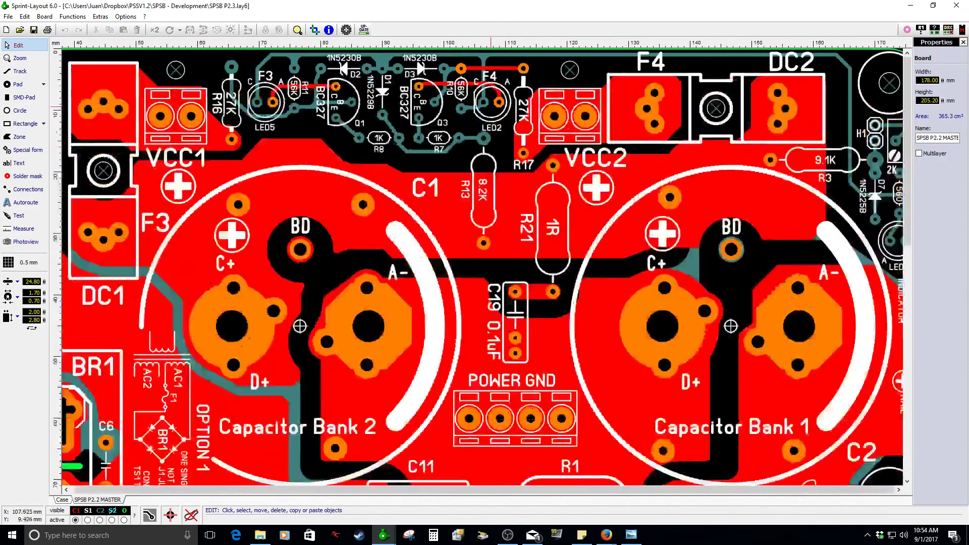
Step: Examine the F5 and F6 LED circuits around R18 and R15 on the lower edge of the P2.3 board
{"action": "scroll", "coordinate": [289, 298], "scroll_direction": "down", "scroll_amount": 2}
{"action": "scroll", "coordinate": [307, 462], "scroll_direction": "up", "scroll_amount": 4}
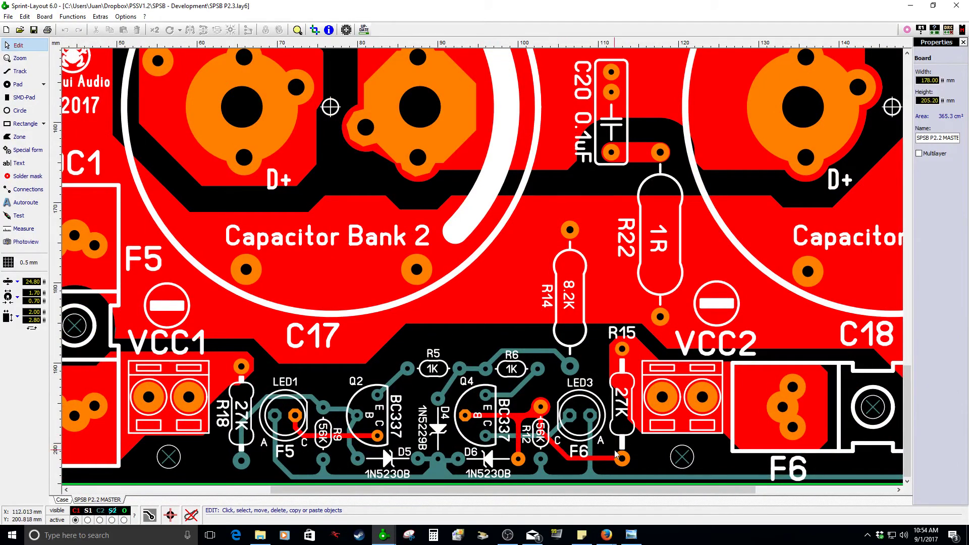
{"action": "scroll", "coordinate": [573, 457], "scroll_direction": "down", "scroll_amount": 3}
{"action": "scroll", "coordinate": [318, 399], "scroll_direction": "up", "scroll_amount": 1}
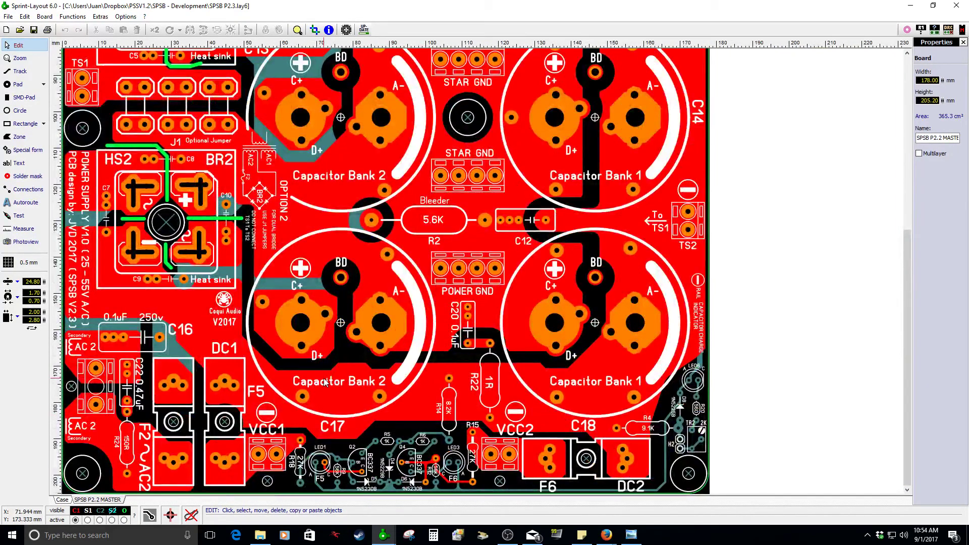
{"action": "scroll", "coordinate": [283, 475], "scroll_direction": "up", "scroll_amount": 4}
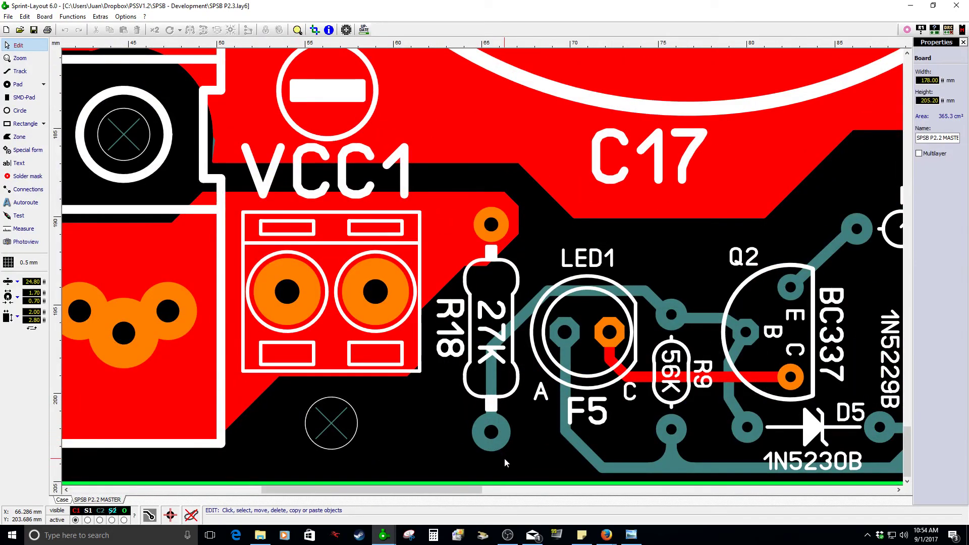
{"action": "scroll", "coordinate": [504, 458], "scroll_direction": "down", "scroll_amount": 2}
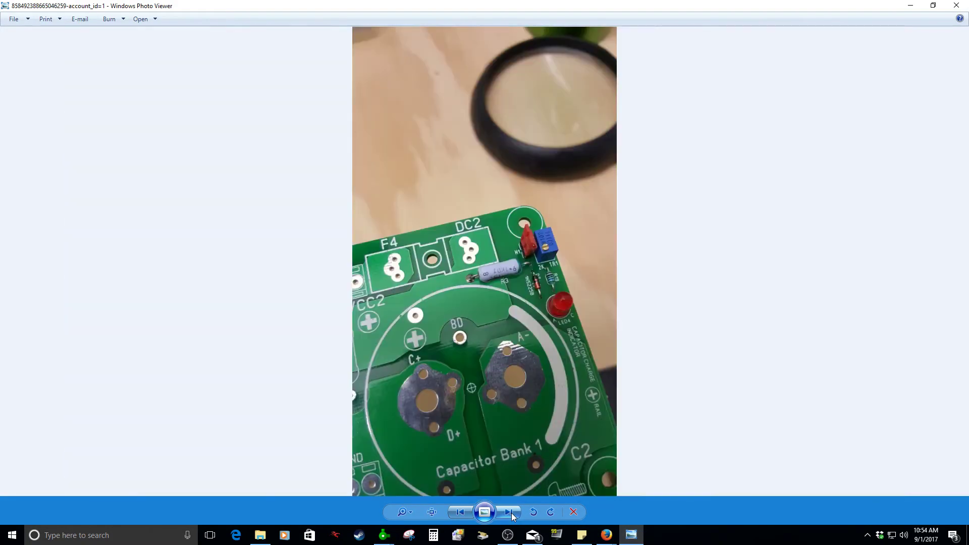
Step: View the next board photo with the circled resistor pad in Windows Photo Viewer and preview the open Sprint-Layout windows
{"action": "left_click", "coordinate": [511, 513]}
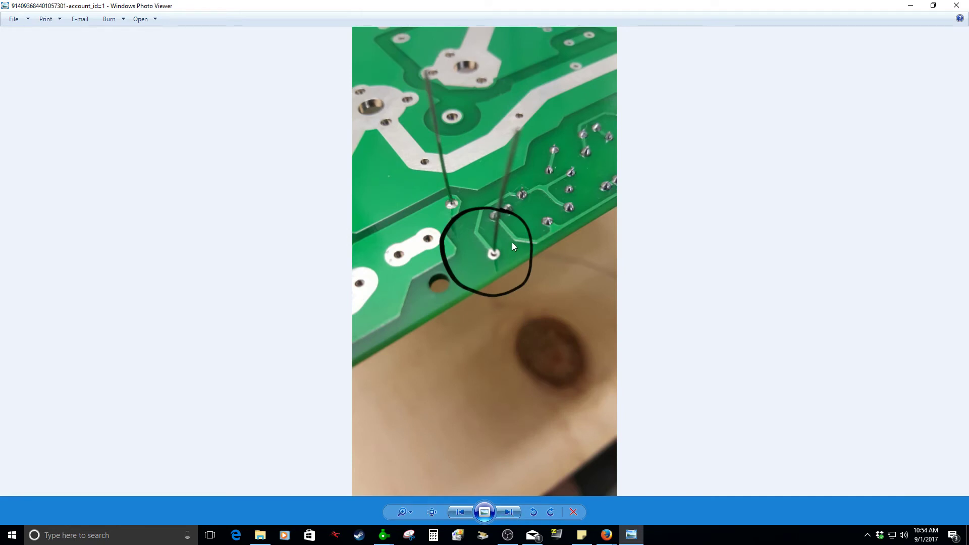
{"action": "mouse_move", "coordinate": [384, 535]}
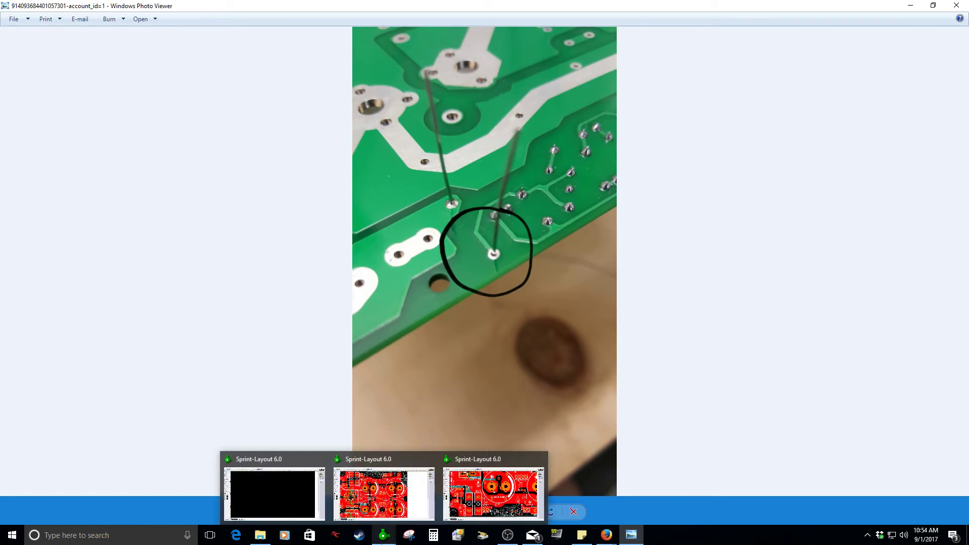
{"action": "mouse_move", "coordinate": [465, 508]}
{"action": "mouse_move", "coordinate": [394, 510]}
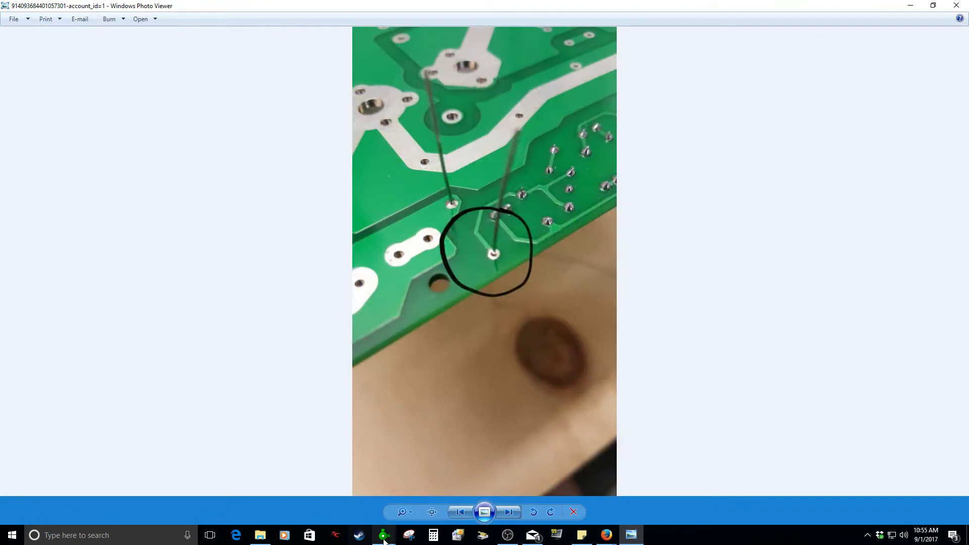
Step: Compare the circled resistor pad in the board photo with the R18 pads beside VCC1 in the P2.3 layout
{"action": "left_click", "coordinate": [470, 469]}
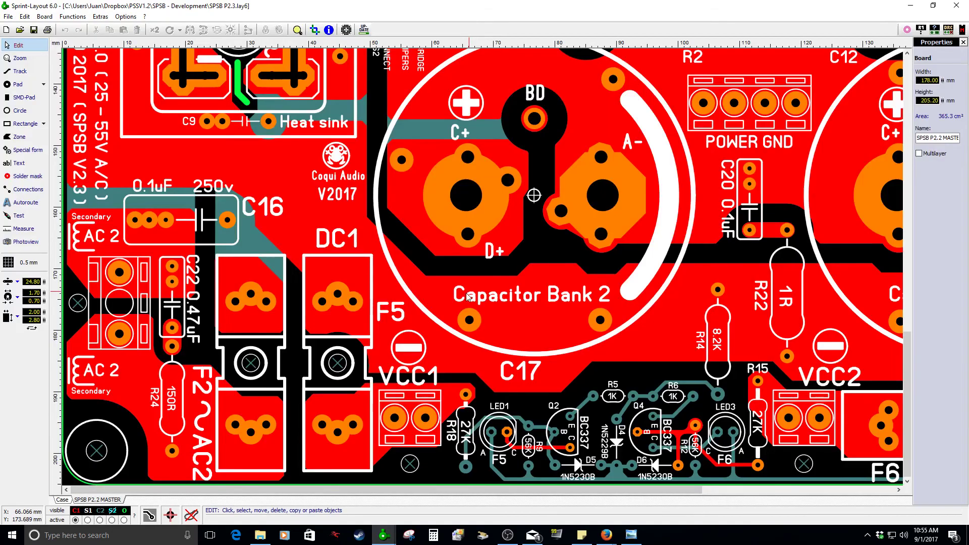
{"action": "scroll", "coordinate": [492, 467], "scroll_direction": "down", "scroll_amount": 5}
{"action": "left_click", "coordinate": [634, 536]}
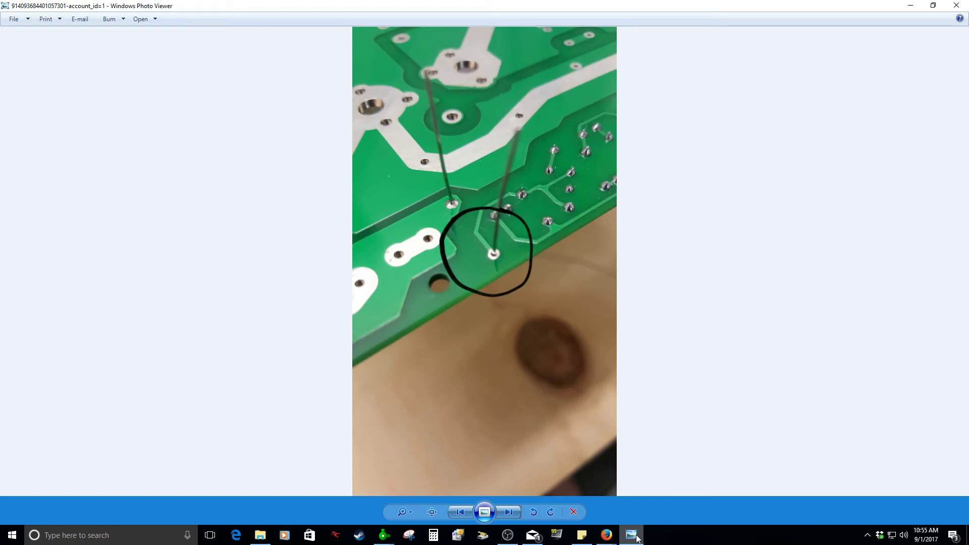
{"action": "left_click", "coordinate": [632, 535]}
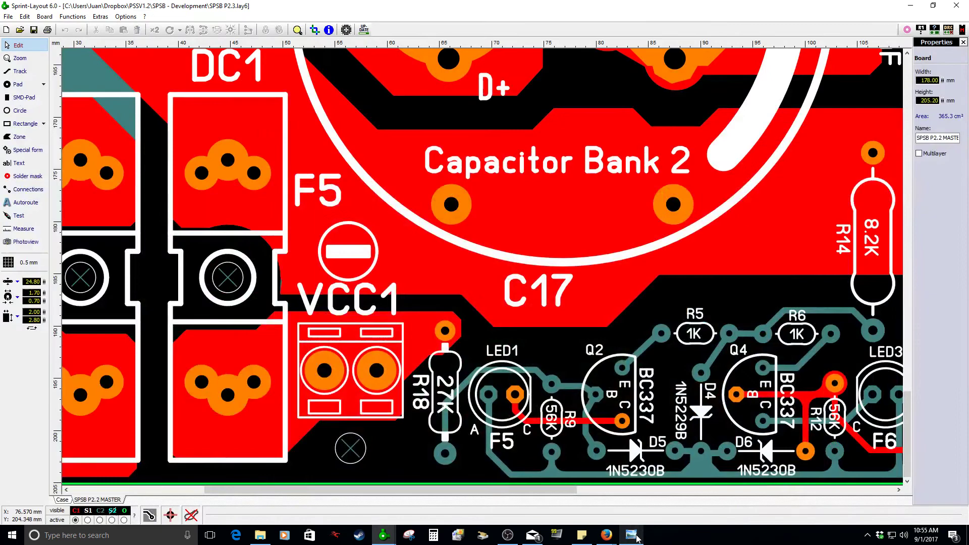
{"action": "scroll", "coordinate": [420, 459], "scroll_direction": "up", "scroll_amount": 2}
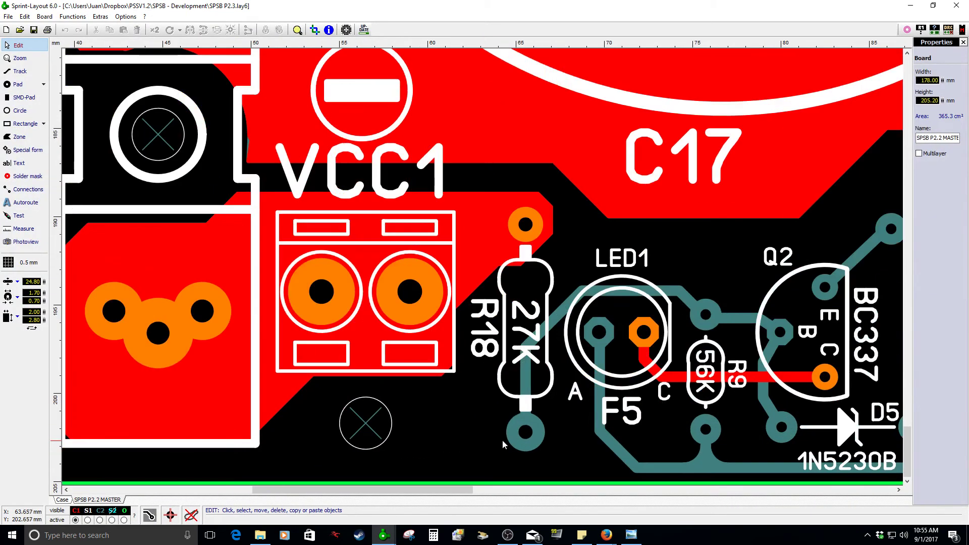
Step: Show the board in Photoview from the mirrored bottom side and examine the R18 pads and nearby traces
{"action": "left_click", "coordinate": [26, 242]}
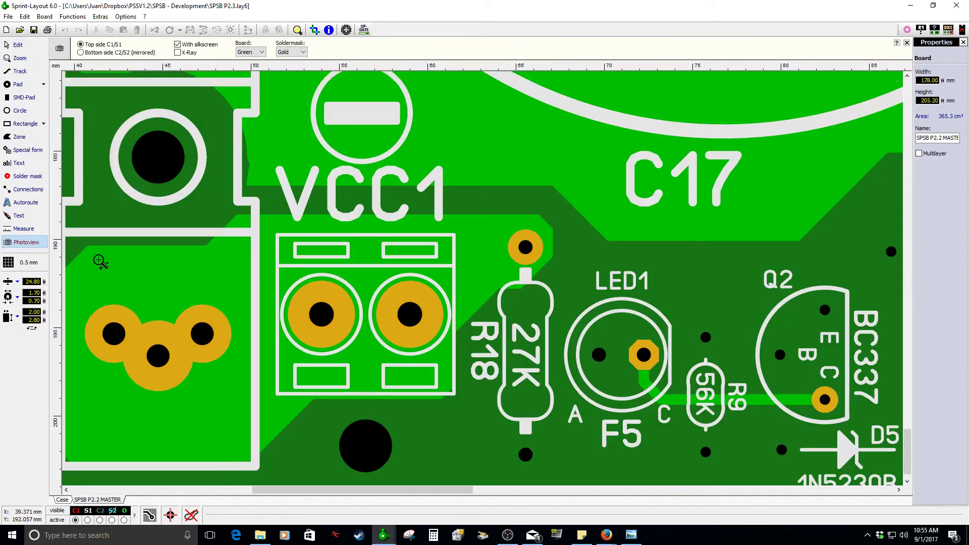
{"action": "scroll", "coordinate": [497, 358], "scroll_direction": "down", "scroll_amount": 3}
{"action": "scroll", "coordinate": [491, 422], "scroll_direction": "up", "scroll_amount": 2}
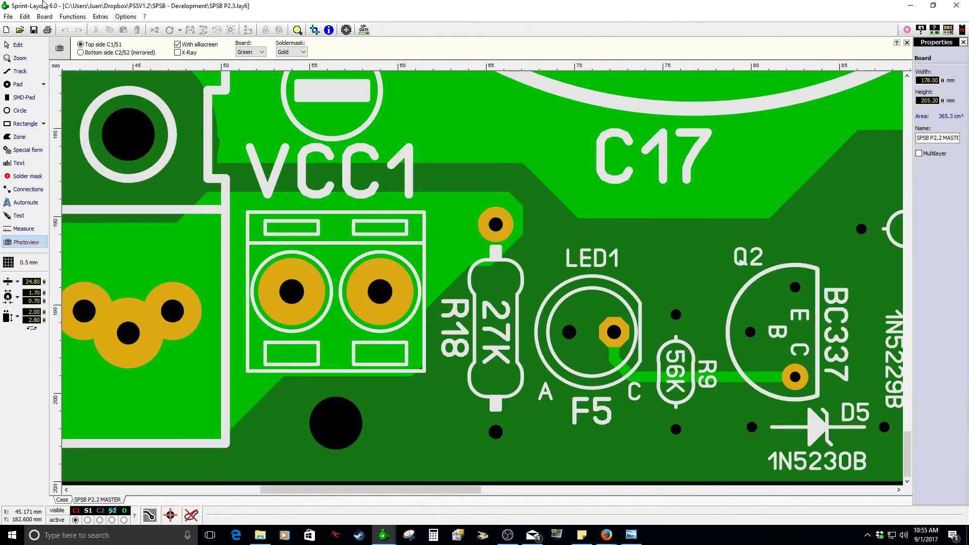
{"action": "left_click", "coordinate": [81, 53]}
{"action": "scroll", "coordinate": [454, 295], "scroll_direction": "down", "scroll_amount": 1}
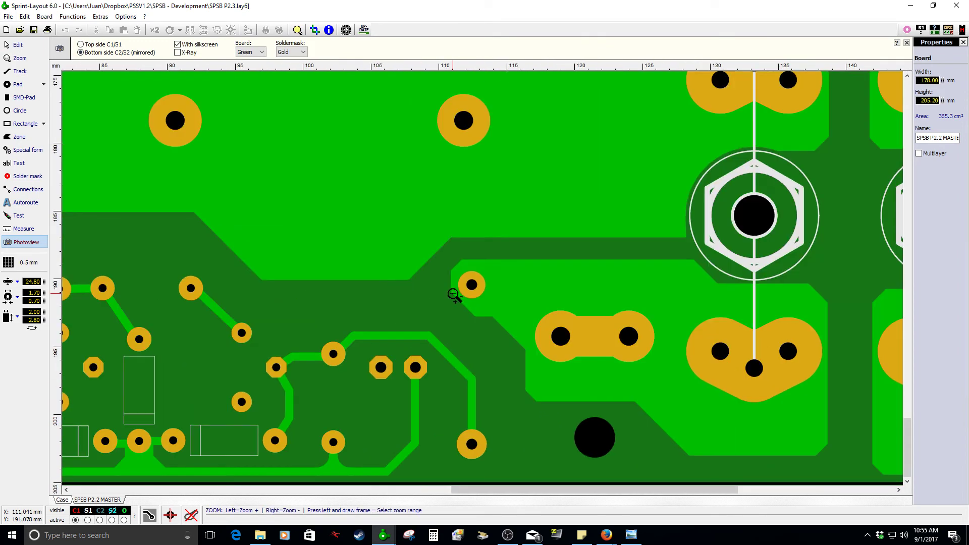
{"action": "scroll", "coordinate": [470, 434], "scroll_direction": "up", "scroll_amount": 2}
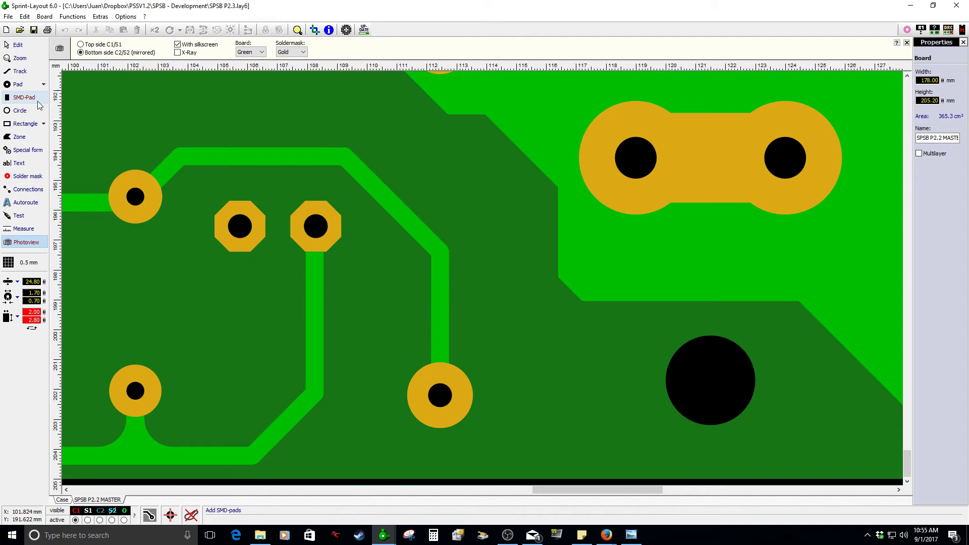
{"action": "left_click", "coordinate": [13, 111]}
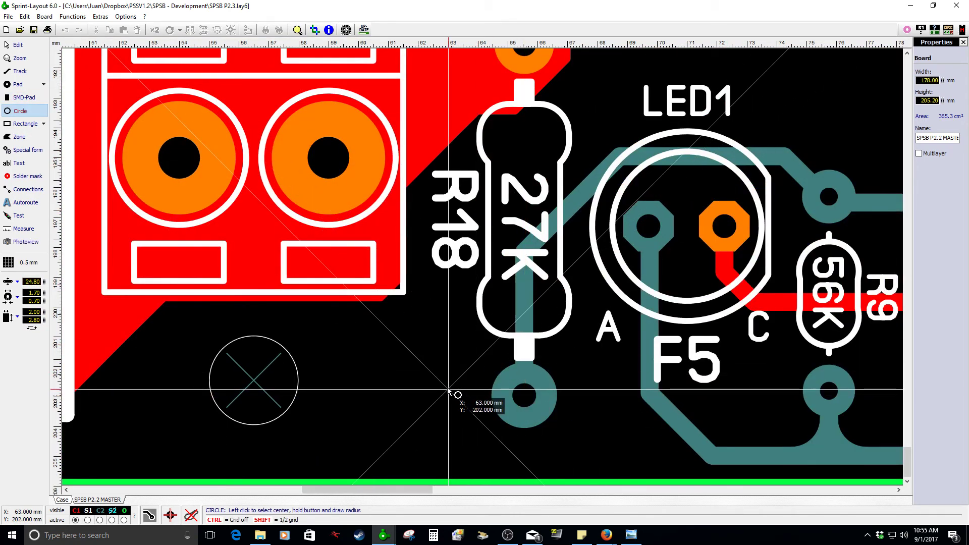
{"action": "scroll", "coordinate": [454, 396], "scroll_direction": "down", "scroll_amount": 2}
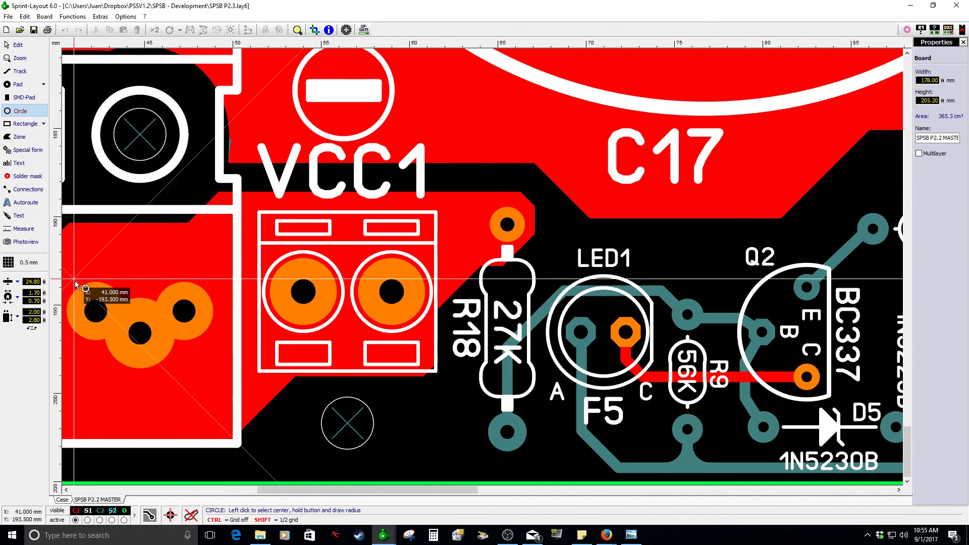
{"action": "left_click_drag", "start_coordinate": [44, 282], "coordinate": [46, 301]}
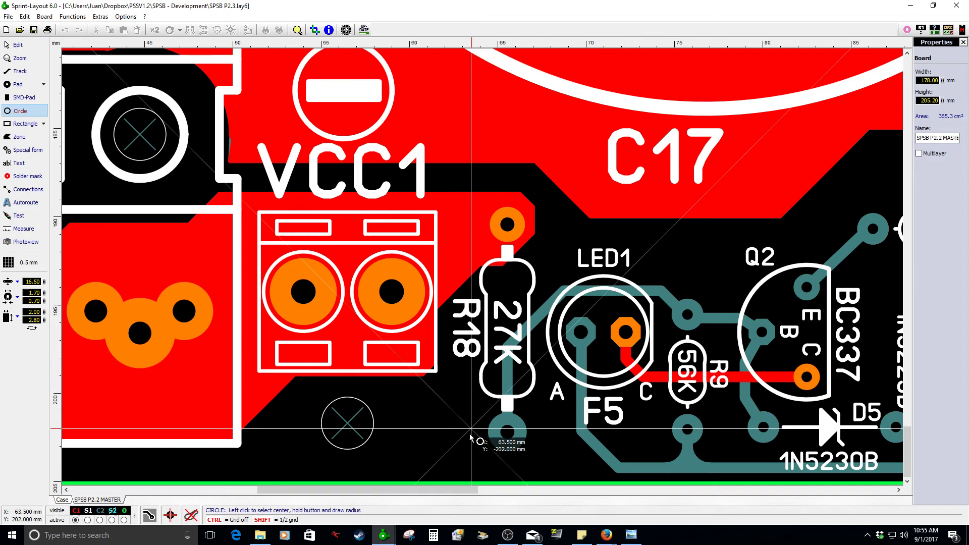
{"action": "key", "text": "Escape"}
Step: Examine the lower half of the P2.3 board, including the area around HS2, C16 and Capacitor Bank 2
{"action": "scroll", "coordinate": [470, 437], "scroll_direction": "down", "scroll_amount": 4}
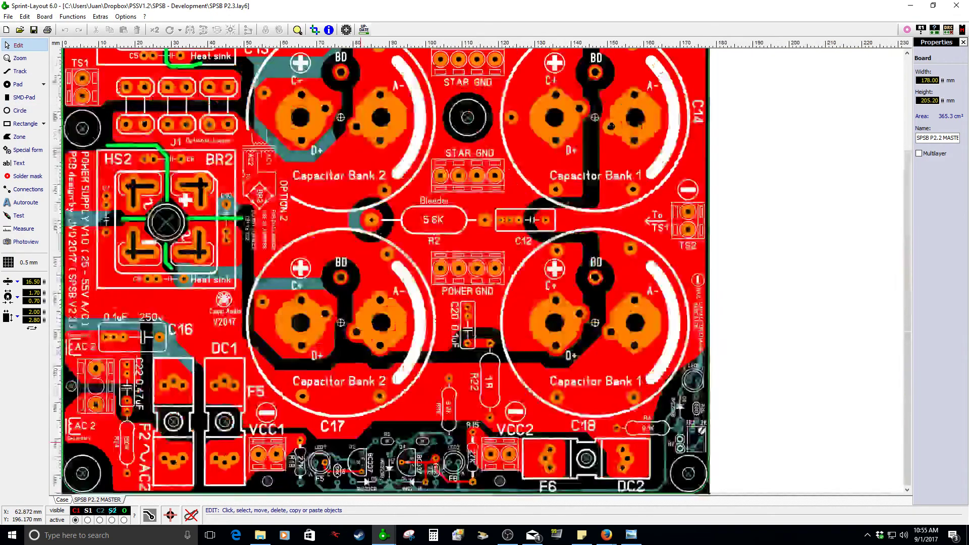
{"action": "scroll", "coordinate": [470, 438], "scroll_direction": "up", "scroll_amount": 4}
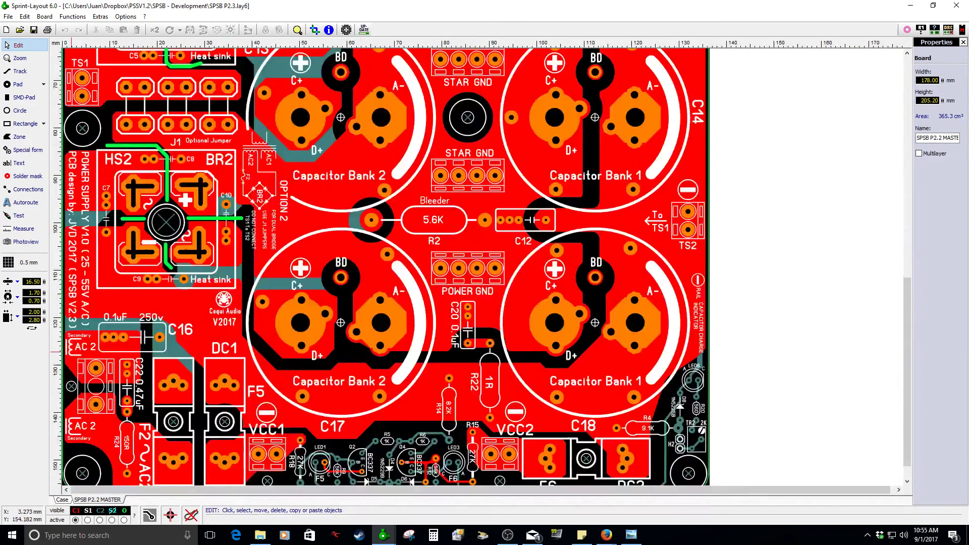
{"action": "scroll", "coordinate": [65, 348], "scroll_direction": "up", "scroll_amount": 3}
{"action": "scroll", "coordinate": [66, 348], "scroll_direction": "down", "scroll_amount": 1}
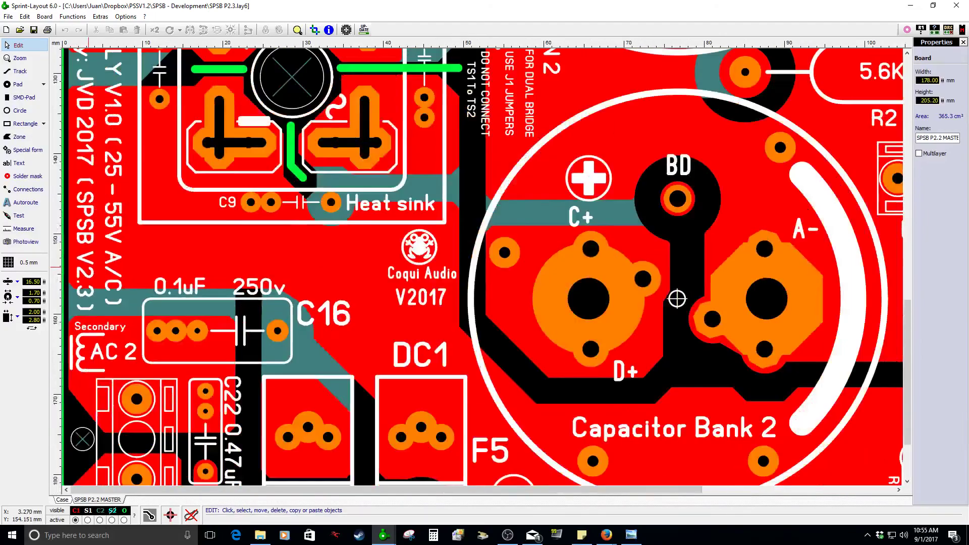
{"action": "scroll", "coordinate": [363, 195], "scroll_direction": "down", "scroll_amount": 3}
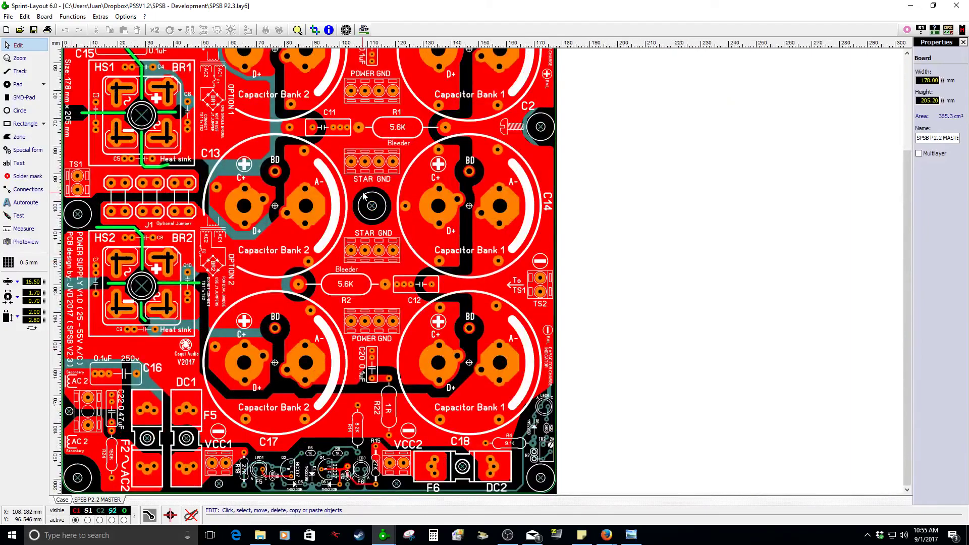
Step: Examine the F4 LED circuit around R17 on the upper edge and the F5 and F6 circuits on the lower edge
{"action": "scroll", "coordinate": [389, 164], "scroll_direction": "up", "scroll_amount": 3}
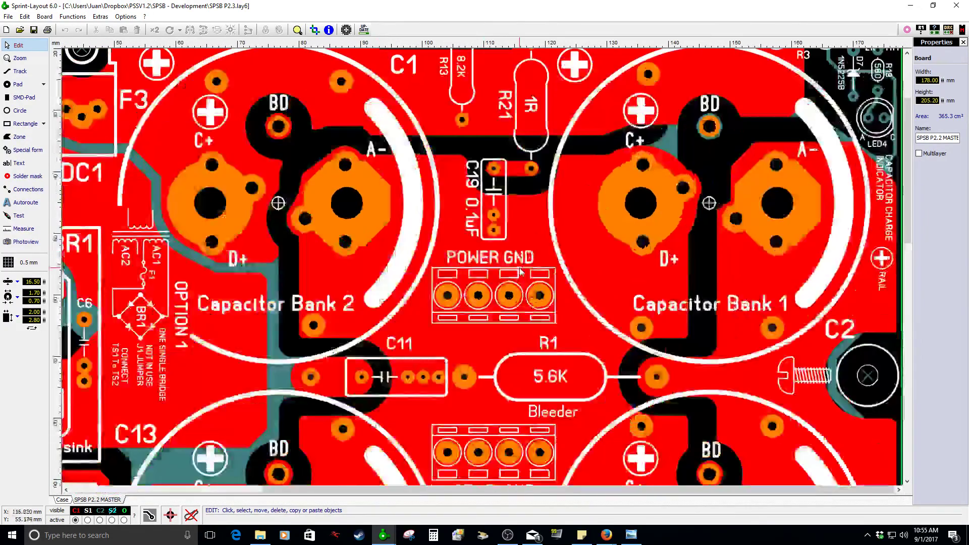
{"action": "scroll", "coordinate": [515, 207], "scroll_direction": "down", "scroll_amount": 2}
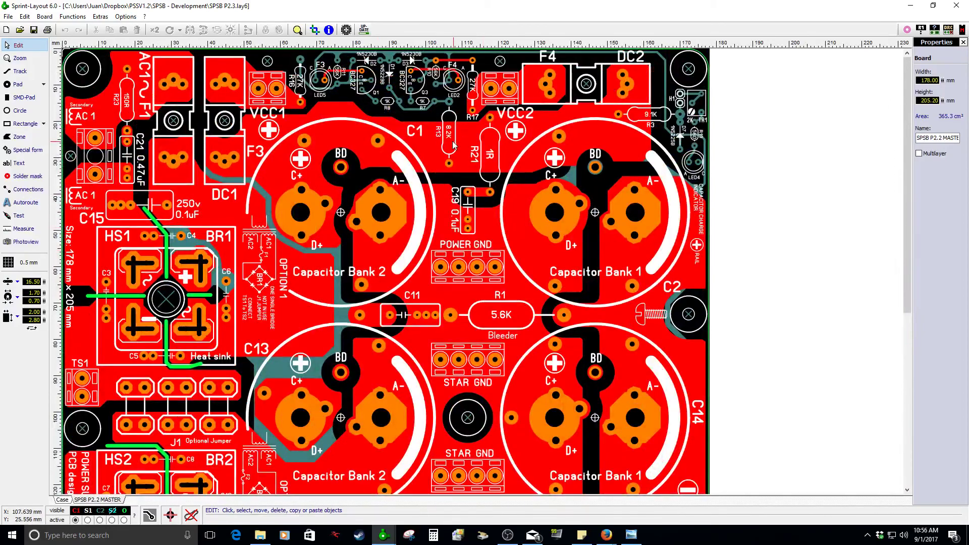
{"action": "scroll", "coordinate": [454, 146], "scroll_direction": "up", "scroll_amount": 3}
{"action": "scroll", "coordinate": [483, 143], "scroll_direction": "up", "scroll_amount": 1}
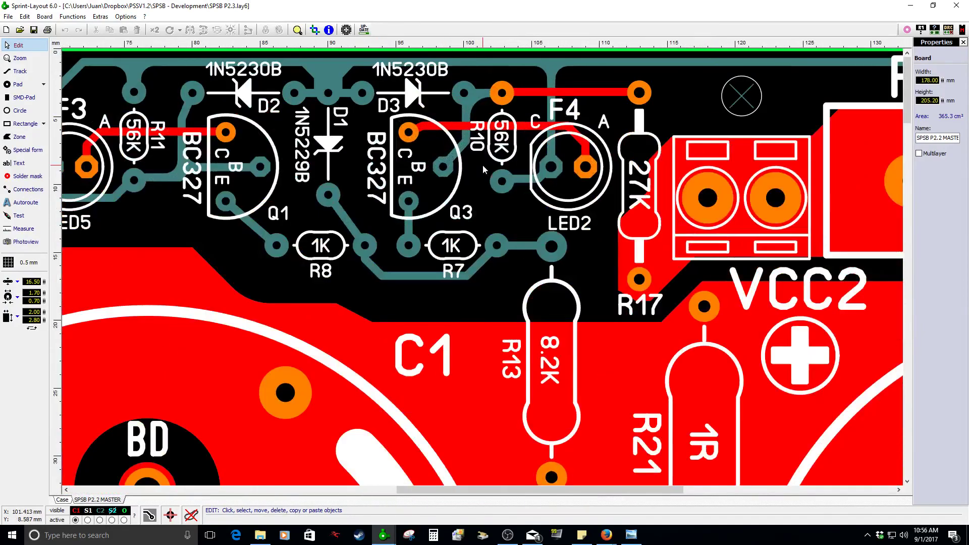
{"action": "scroll", "coordinate": [482, 165], "scroll_direction": "down", "scroll_amount": 3}
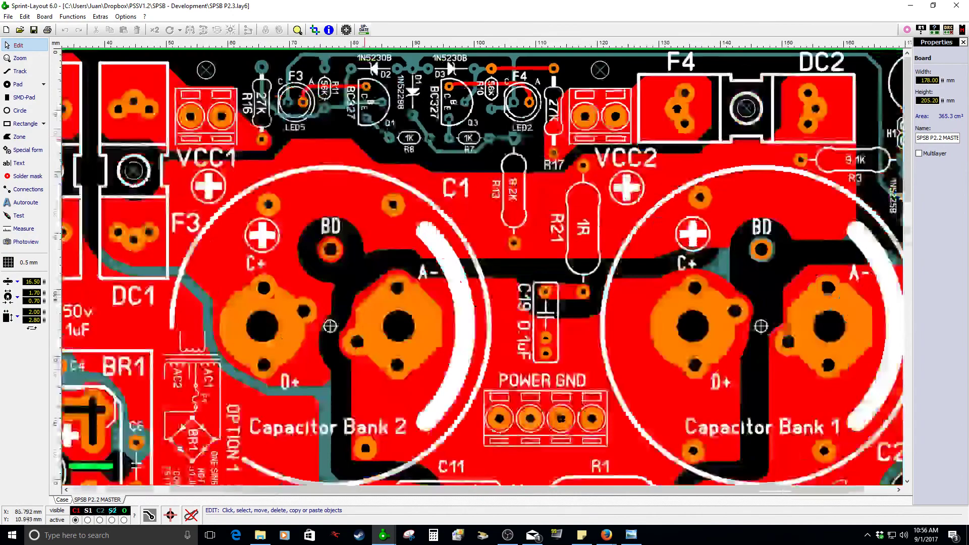
{"action": "scroll", "coordinate": [384, 268], "scroll_direction": "down", "scroll_amount": 3}
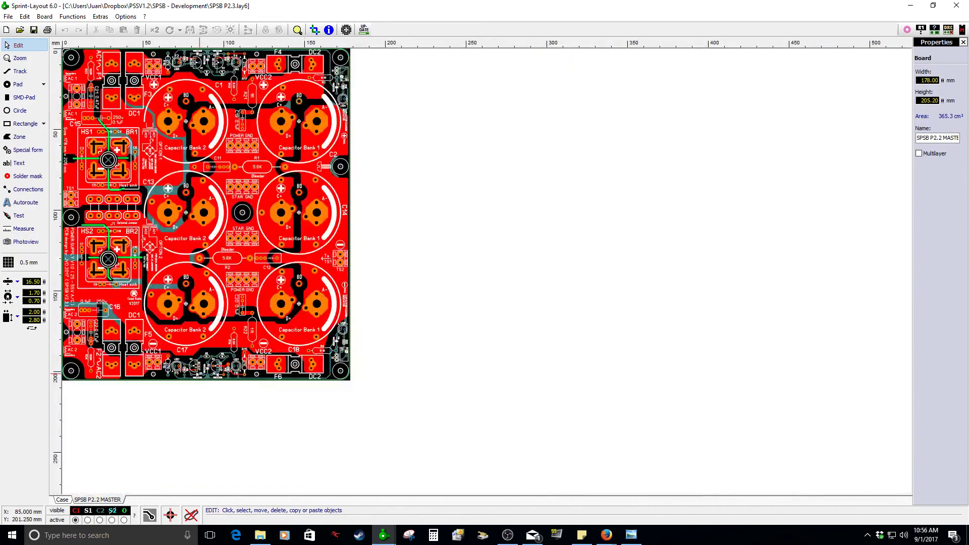
{"action": "scroll", "coordinate": [384, 268], "scroll_direction": "up", "scroll_amount": 2}
{"action": "scroll", "coordinate": [369, 480], "scroll_direction": "up", "scroll_amount": 2}
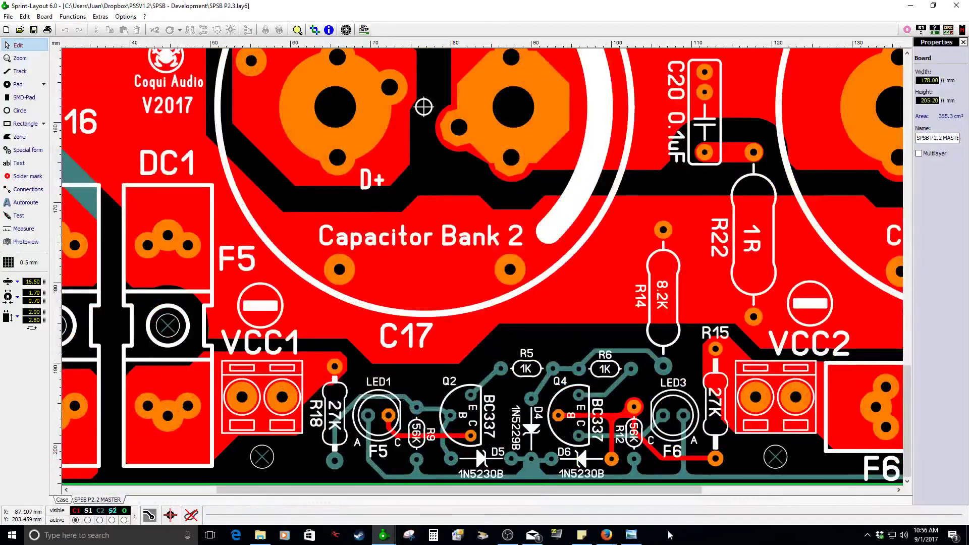
Step: View the circled-pad photo again in Windows Photo Viewer and inspect the next close-up photo around F6 and C18
{"action": "left_click", "coordinate": [631, 535]}
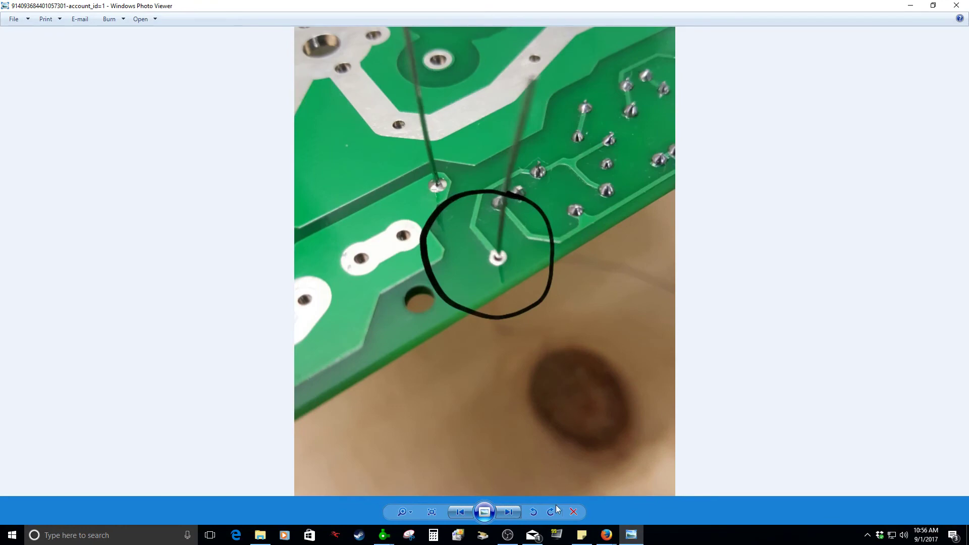
{"action": "left_click", "coordinate": [513, 514]}
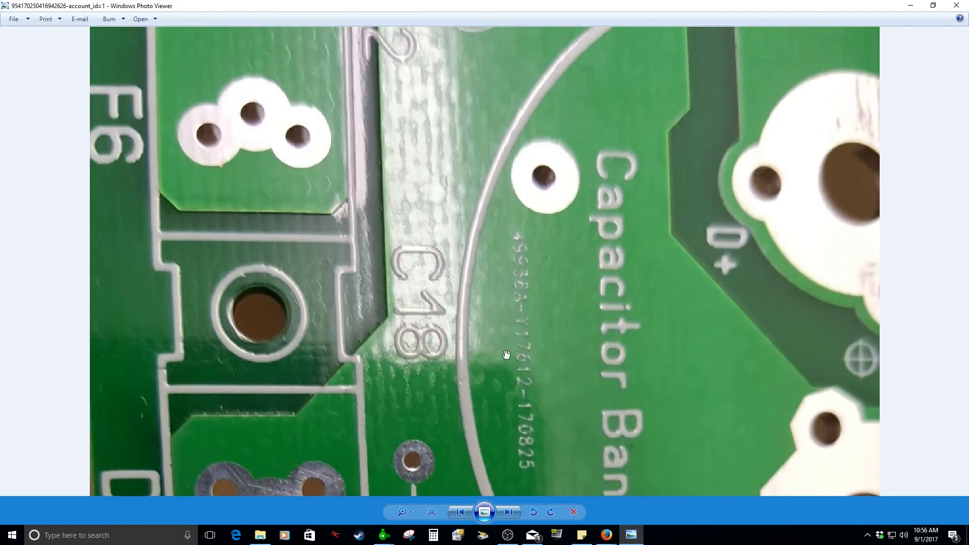
{"action": "left_click_drag", "start_coordinate": [510, 223], "coordinate": [510, 312]}
{"action": "left_click_drag", "start_coordinate": [471, 413], "coordinate": [573, 277]}
{"action": "left_click_drag", "start_coordinate": [556, 485], "coordinate": [552, 183]}
Step: Look through the following board photos up to the full-board shot on the dark wooden surface
{"action": "left_click", "coordinate": [511, 510]}
{"action": "left_click", "coordinate": [512, 510]}
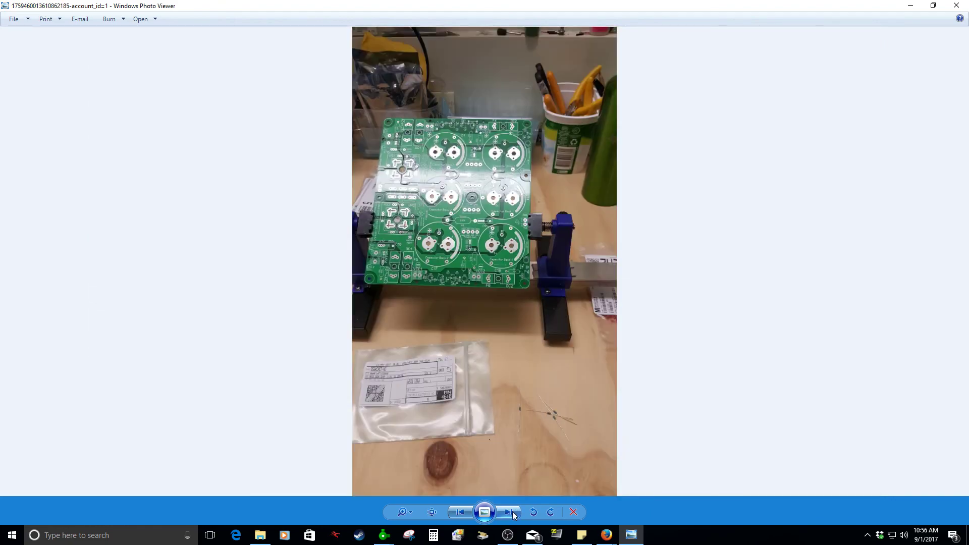
{"action": "left_click", "coordinate": [513, 510]}
{"action": "left_click", "coordinate": [513, 511]}
{"action": "left_click", "coordinate": [513, 511]}
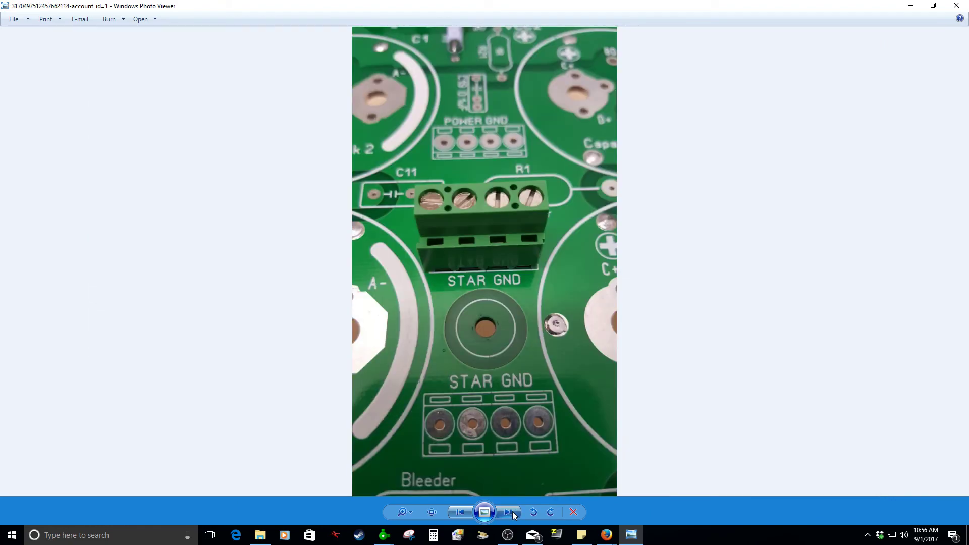
{"action": "left_click", "coordinate": [507, 513]}
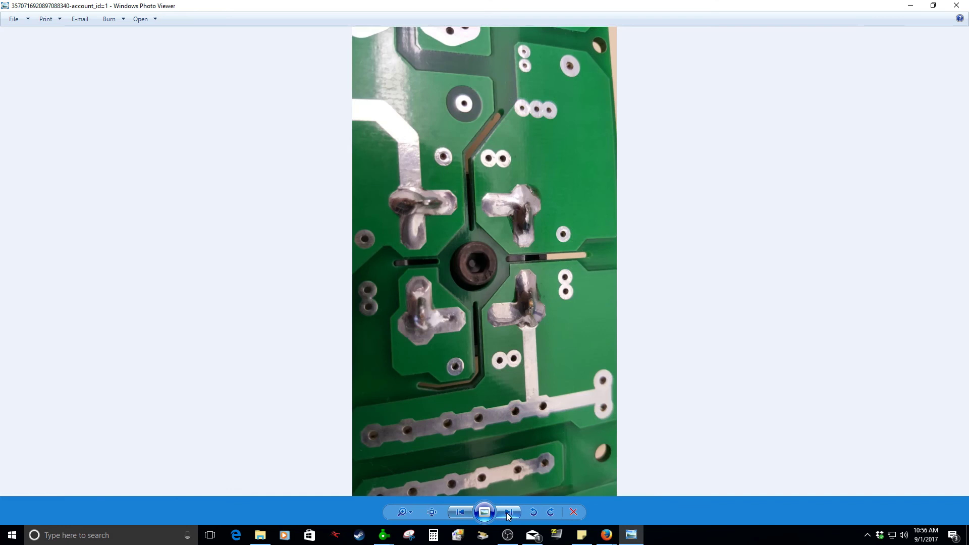
{"action": "left_click", "coordinate": [506, 513]}
{"action": "left_click", "coordinate": [509, 513]}
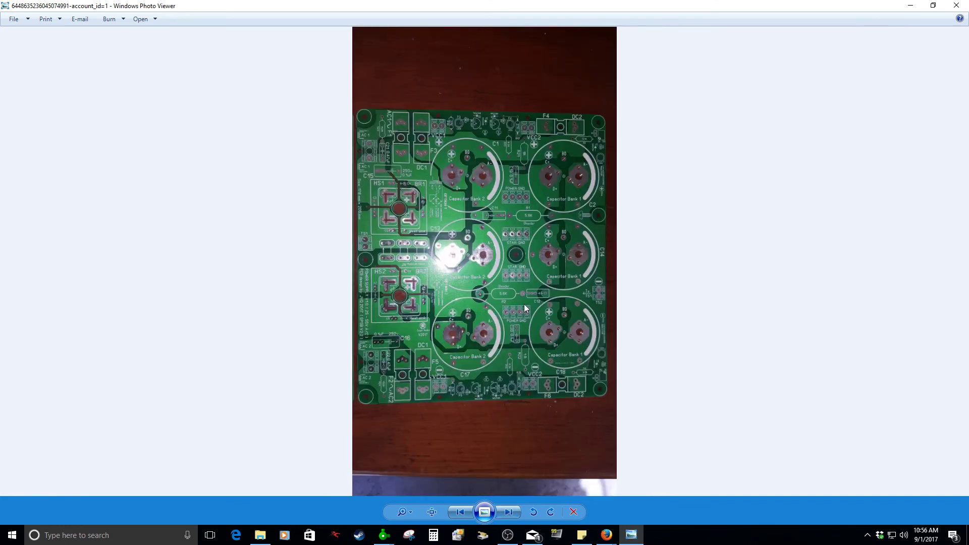
Step: Return to the P2.3 layout in Sprint-Layout and examine the capacitor banks and rectifier sections across the board
{"action": "left_click", "coordinate": [910, 6]}
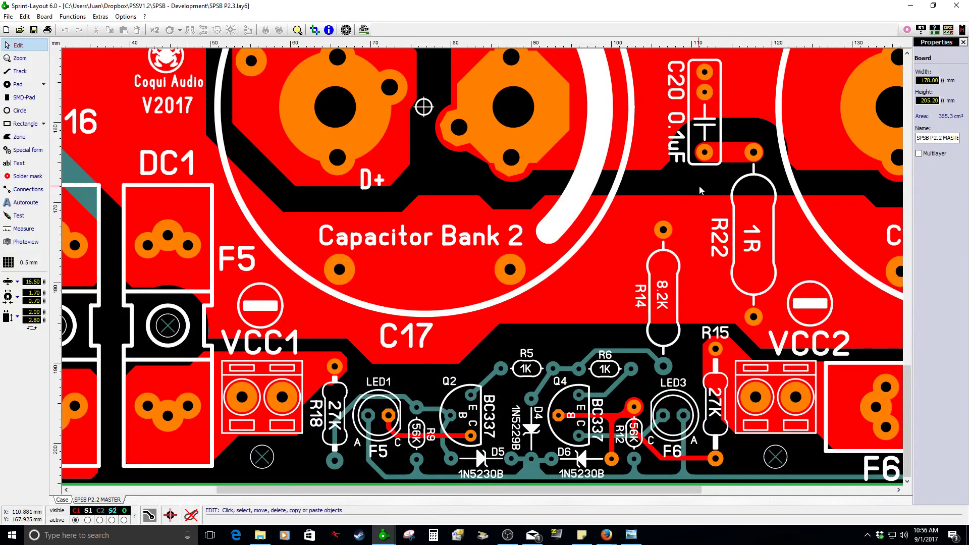
{"action": "scroll", "coordinate": [700, 191], "scroll_direction": "down", "scroll_amount": 5}
{"action": "scroll", "coordinate": [318, 130], "scroll_direction": "up", "scroll_amount": 2}
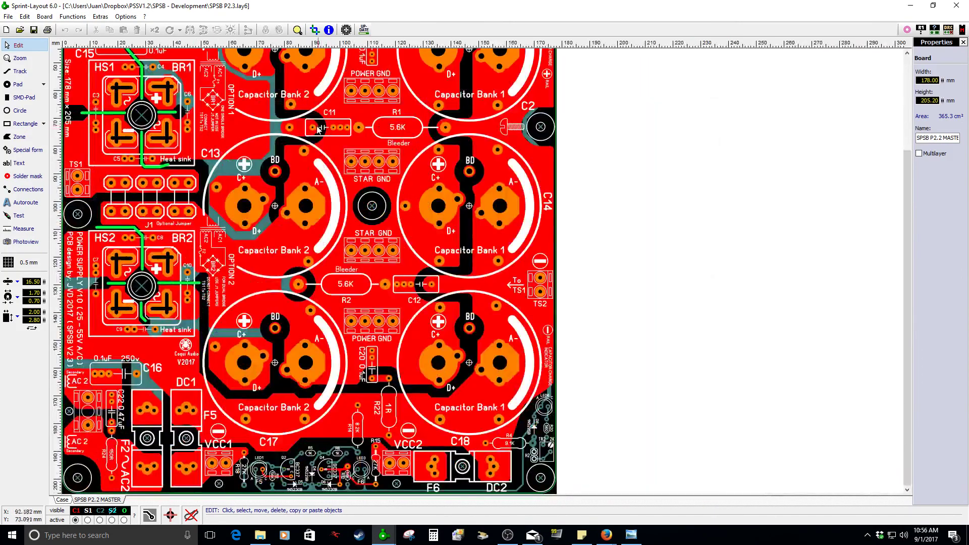
{"action": "scroll", "coordinate": [318, 129], "scroll_direction": "down", "scroll_amount": 1}
{"action": "scroll", "coordinate": [299, 172], "scroll_direction": "up", "scroll_amount": 1}
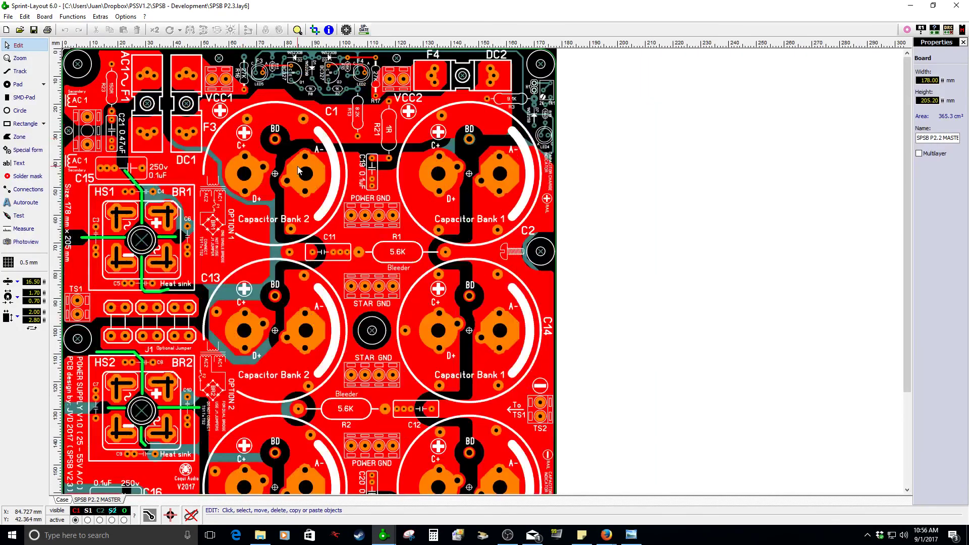